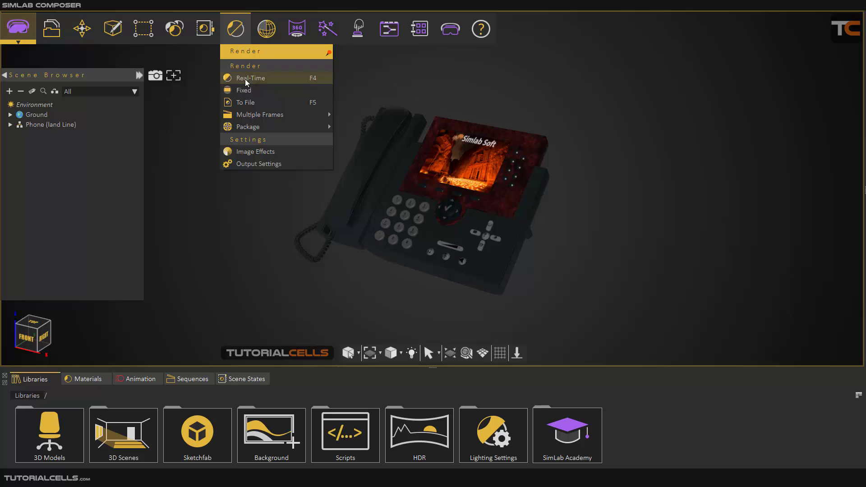
mouse_move(253, 118)
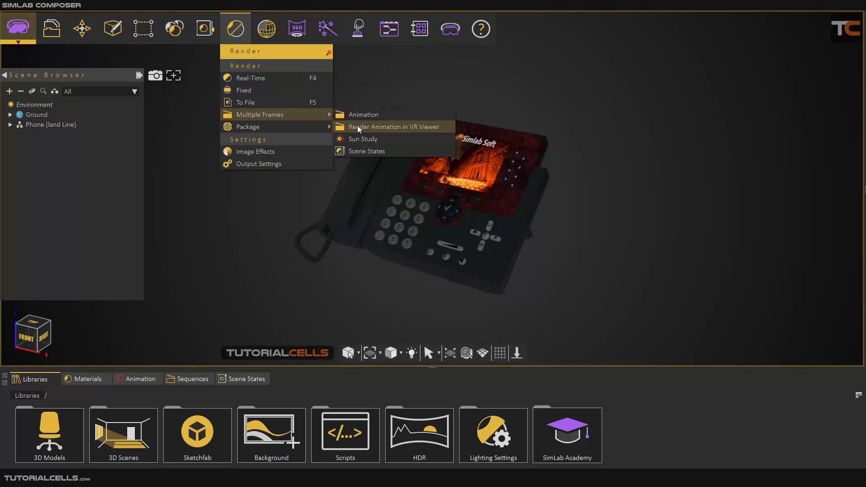
left_click(608, 214)
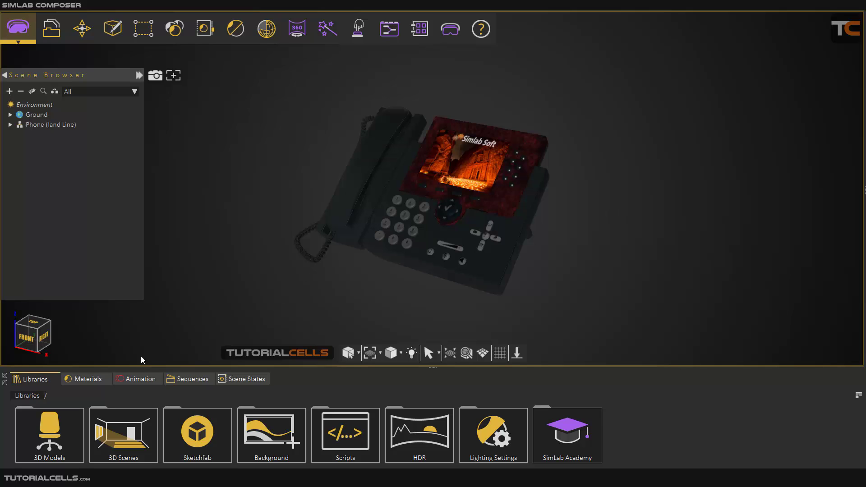
Step: Create a camera from the current view of the phone and record a keyframe for it at frame 0 of the animation
left_click(140, 379)
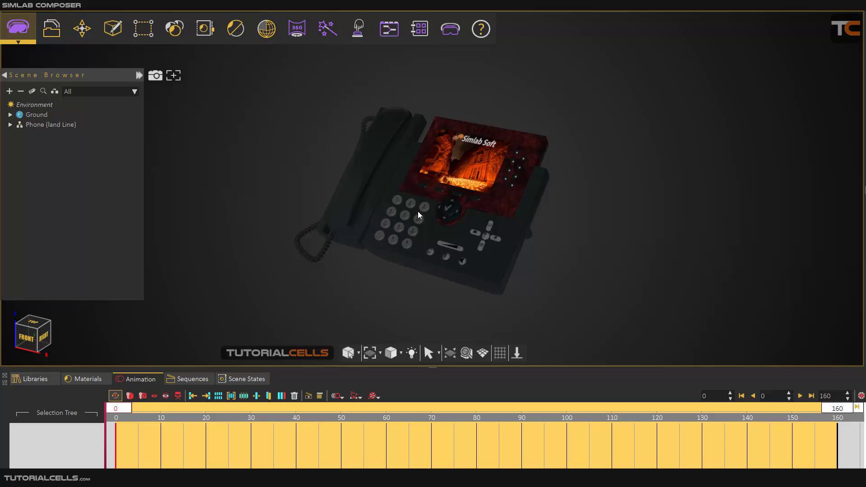
left_click(122, 35)
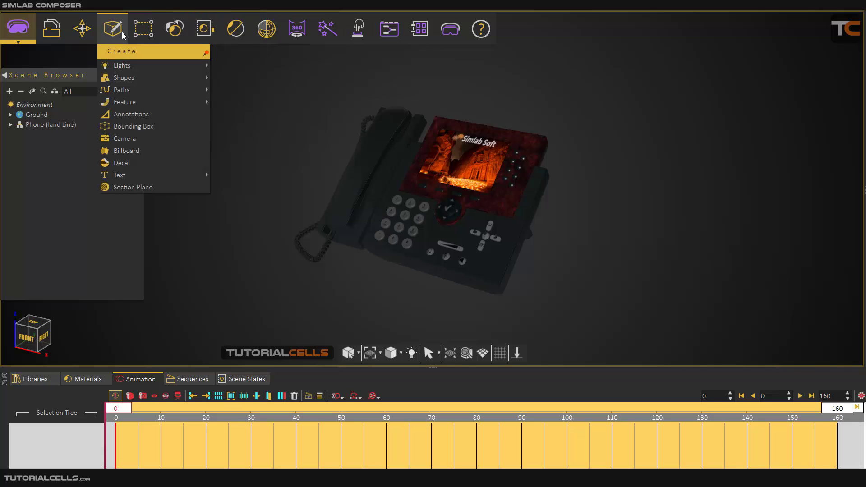
left_click(128, 138)
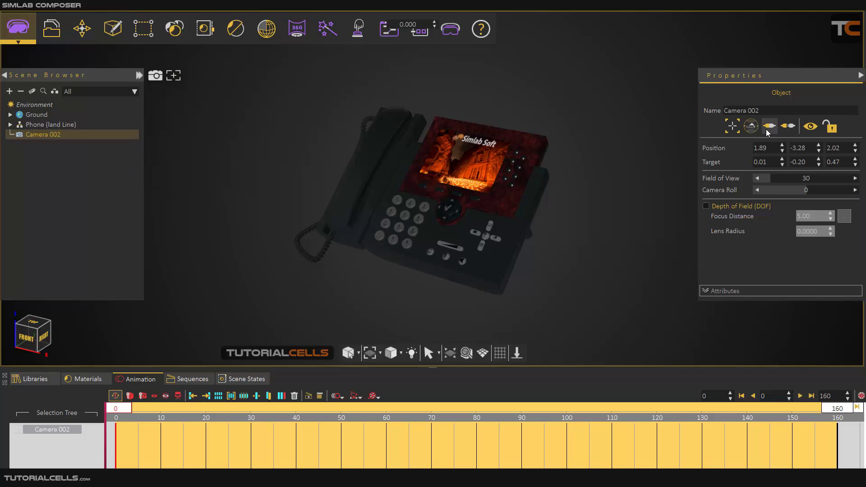
left_click(146, 398)
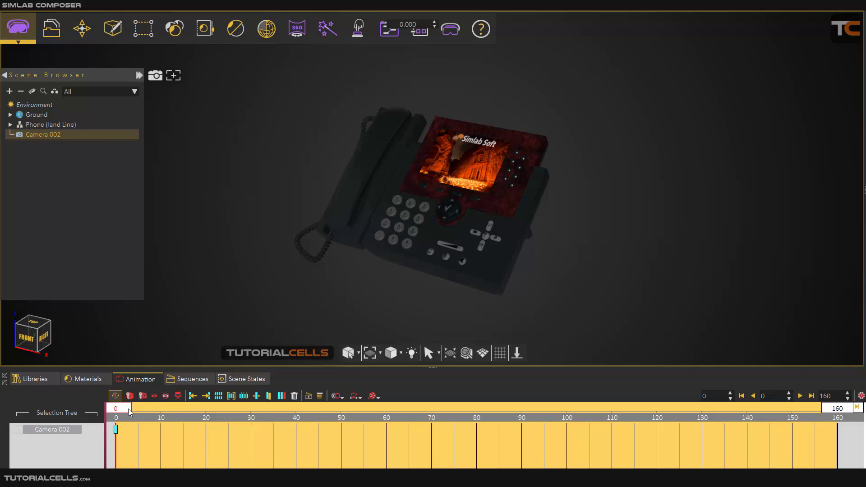
Step: At frame 20, orbit the camera to the phone's handset side, position about -2.4, -3.2, 1.2, and record a second keyframe
left_click_drag(128, 409, 207, 416)
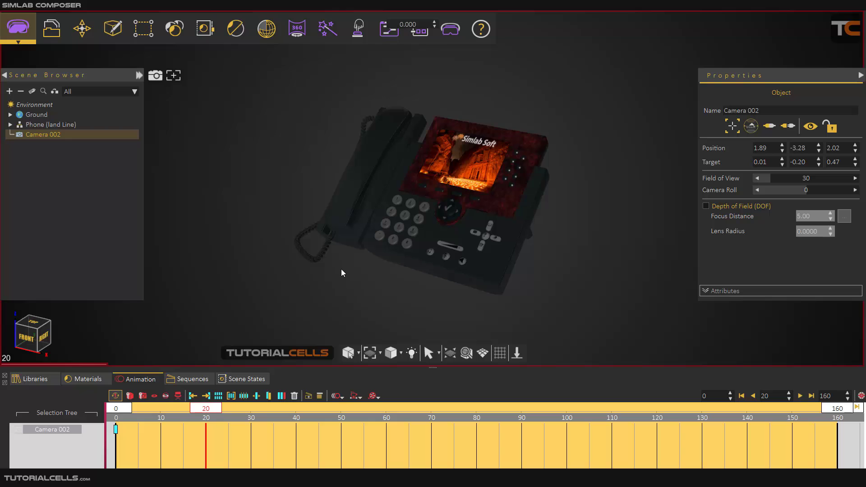
left_click_drag(286, 218, 697, 192)
left_click_drag(449, 242, 500, 228)
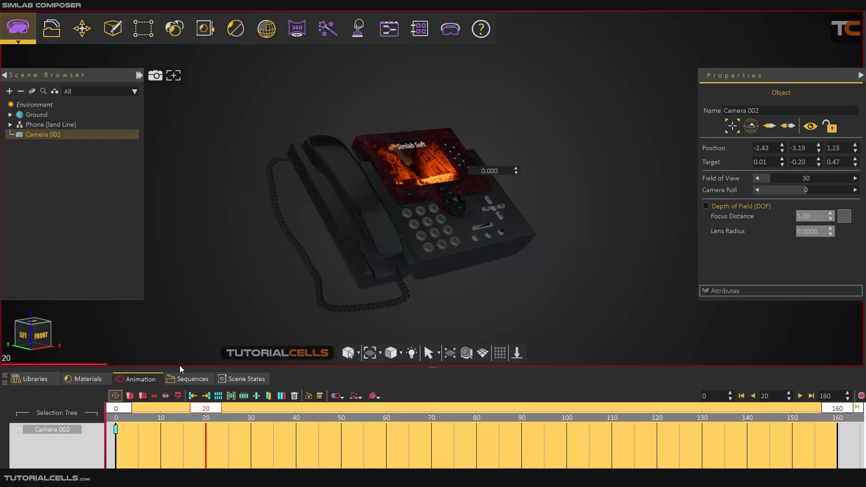
left_click(145, 396)
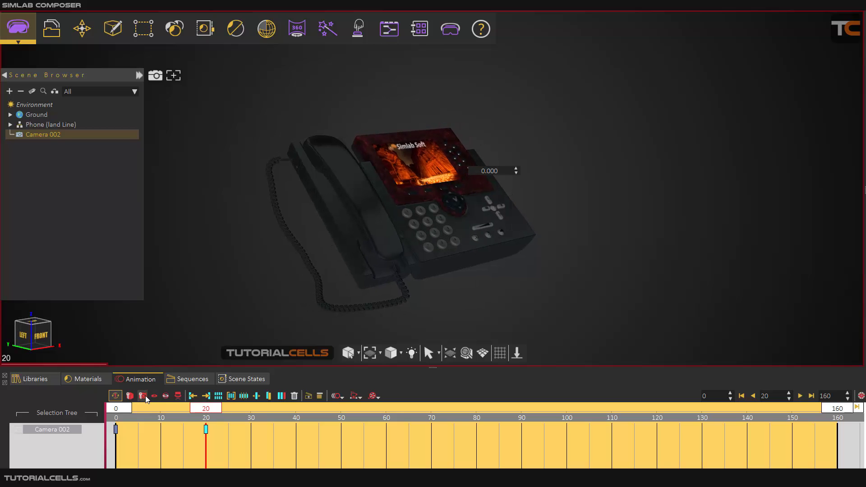
Step: Preview the camera motion, shorten the animation range to end at frame 20, and return the timeline to frame 0
left_click(200, 410)
left_click_drag(200, 412, 158, 409)
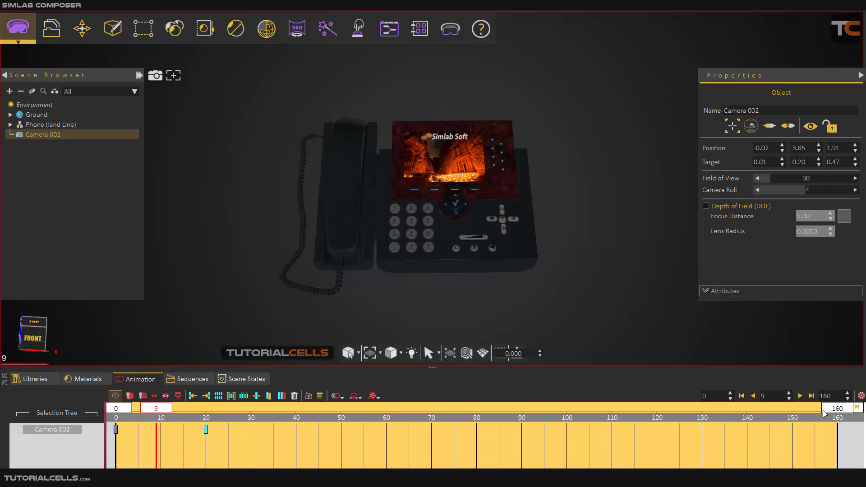
mouse_move(830, 408)
left_mouse_down()
mouse_move(328, 409)
mouse_move(299, 397)
mouse_move(309, 397)
left_mouse_up()
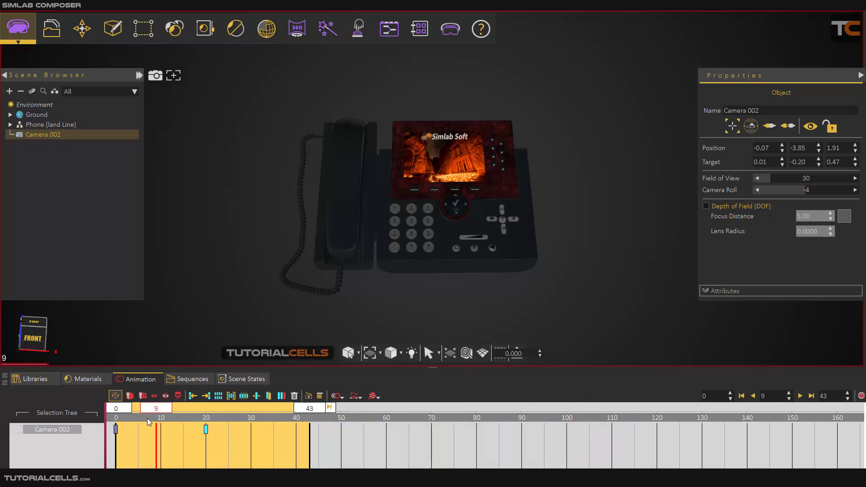
left_click_drag(309, 408, 209, 409)
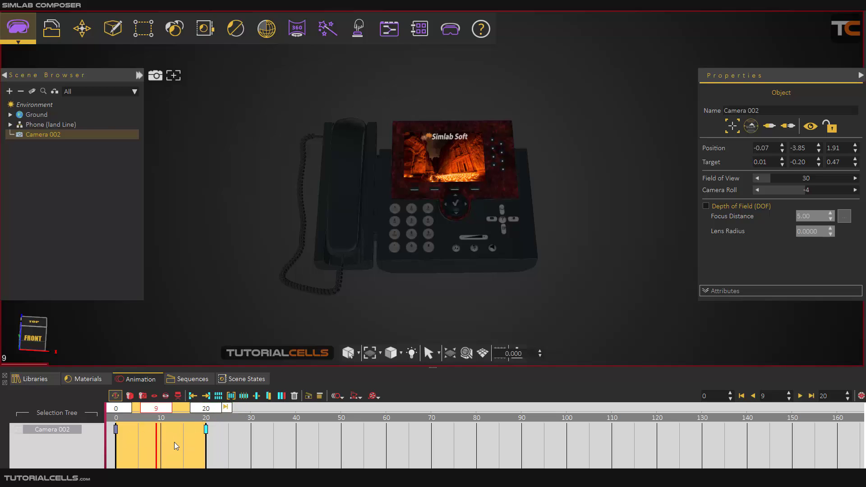
mouse_move(157, 408)
left_mouse_down()
mouse_move(117, 412)
mouse_move(198, 412)
mouse_move(116, 414)
left_mouse_up()
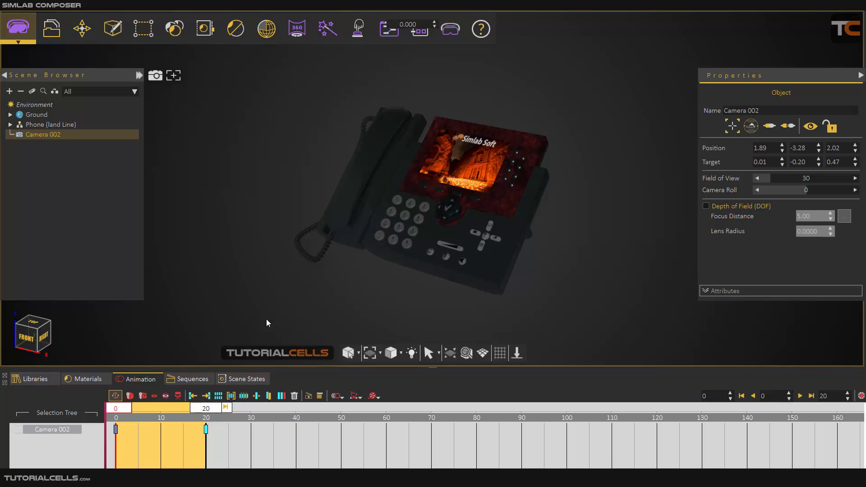
Step: Render animation frames 0 to 20 as denoised 960X720 JPEG images with SPP 50 into the "sim render" folder
left_click(860, 75)
left_click(4, 75)
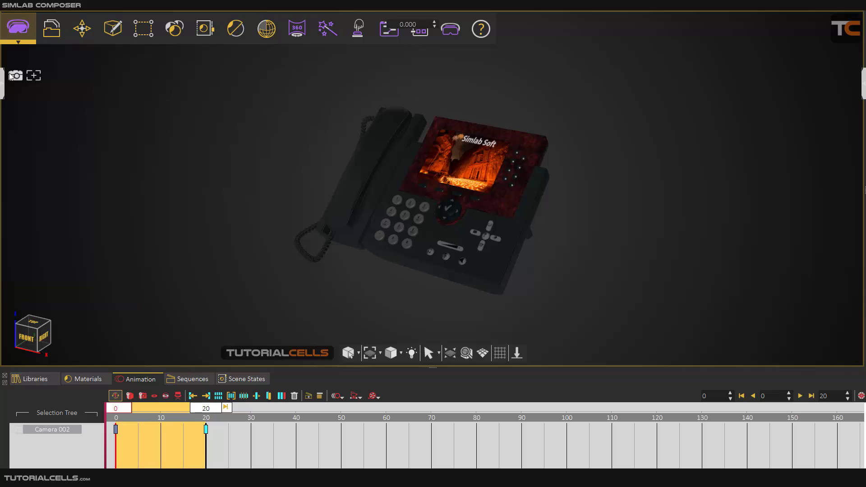
left_click(245, 32)
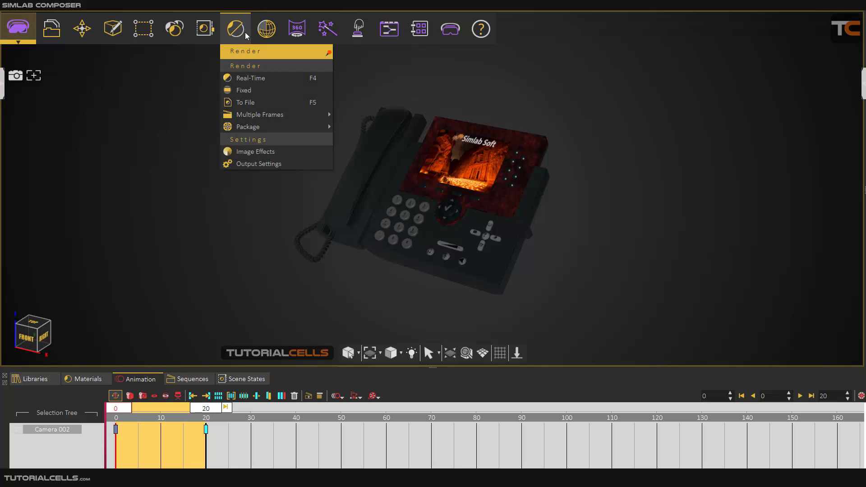
mouse_move(255, 114)
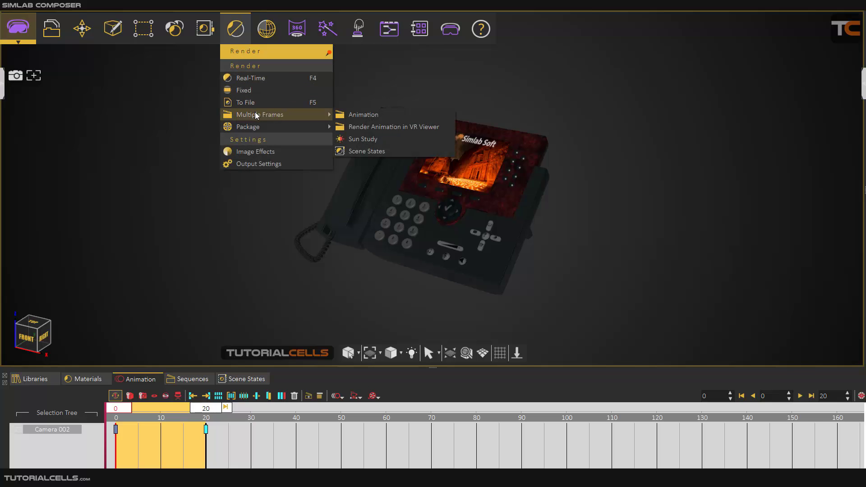
left_click(381, 115)
left_click_drag(389, 157, 499, 126)
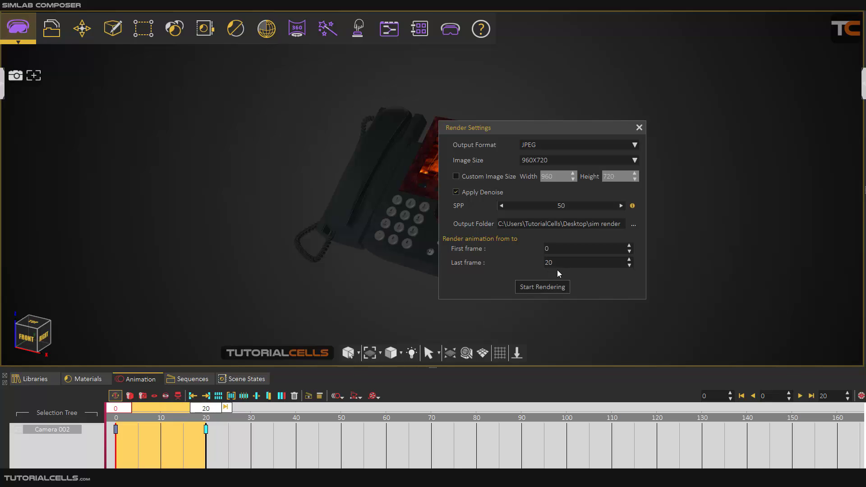
left_click(540, 286)
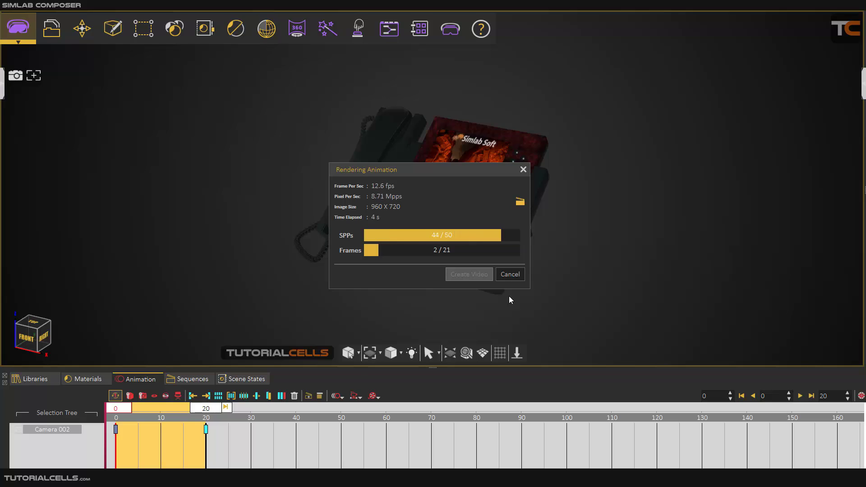
left_click_drag(421, 169, 415, 166)
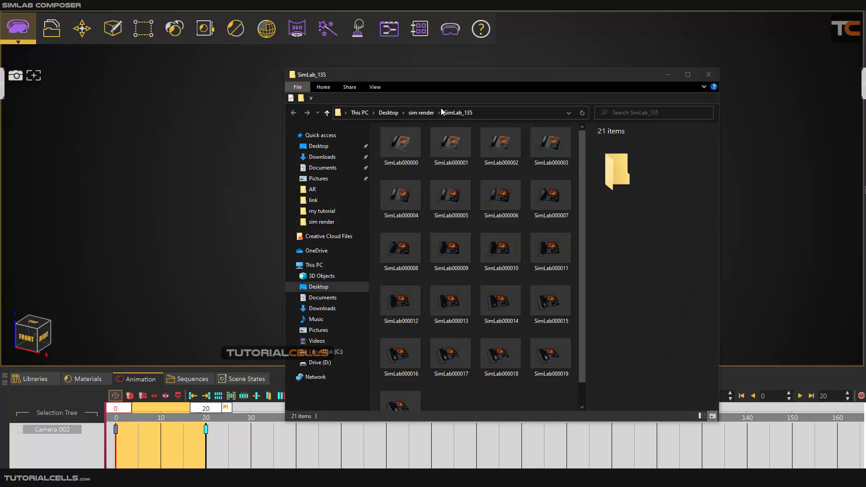
Step: Open the rendered image SimLab000000 from the SimLab_135 output folder and compare it with the neighbouring frame
left_click_drag(440, 74, 391, 65)
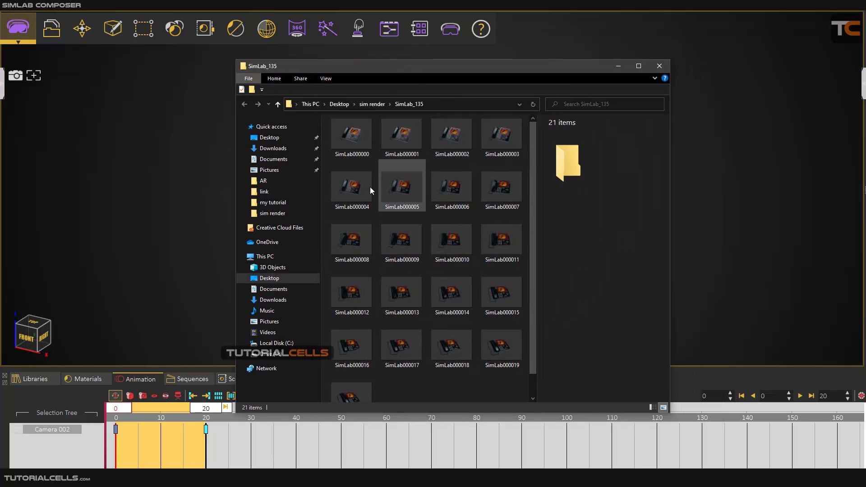
double_click(358, 144)
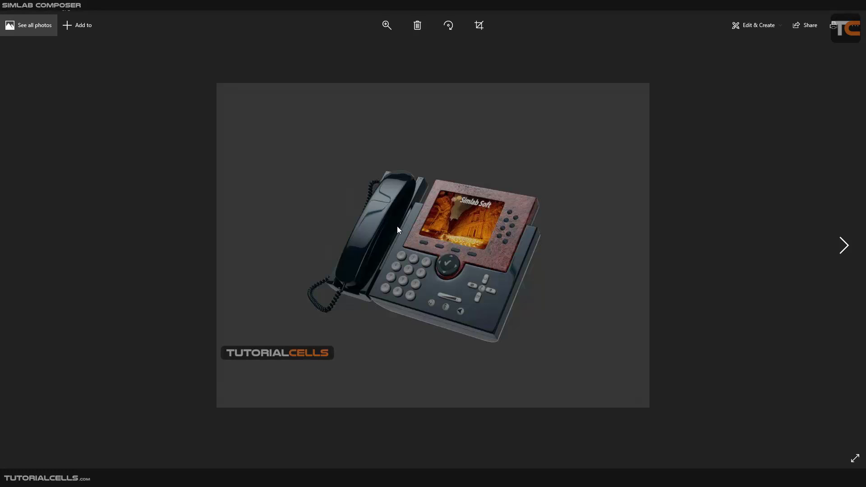
key("Right")
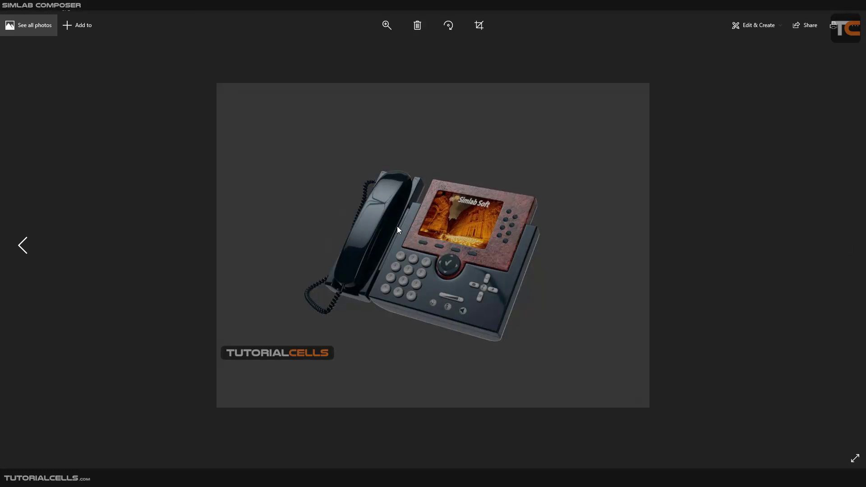
key("Right")
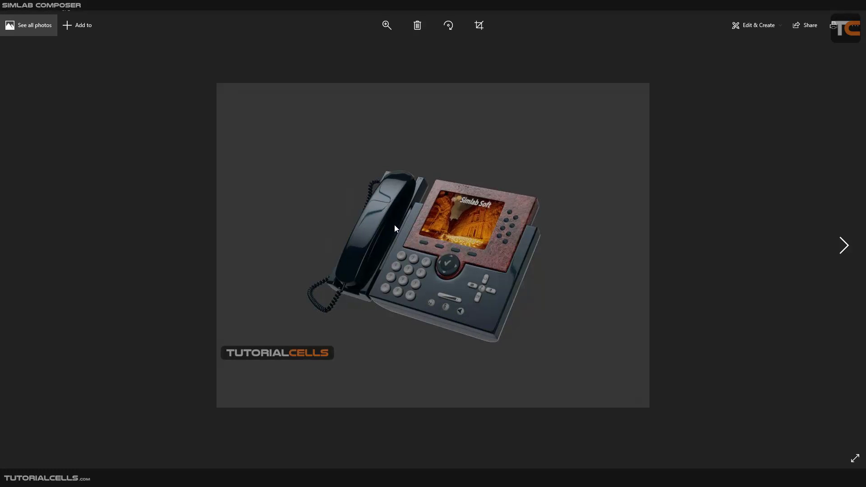
key("Right")
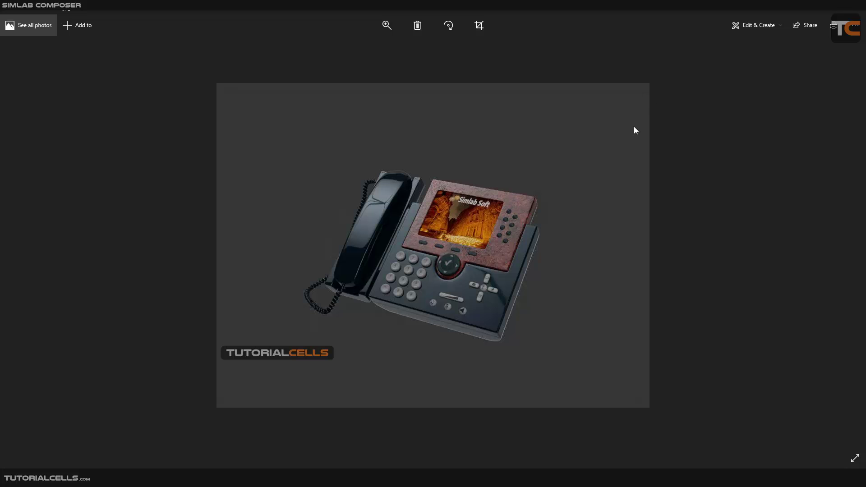
double_click(846, 259)
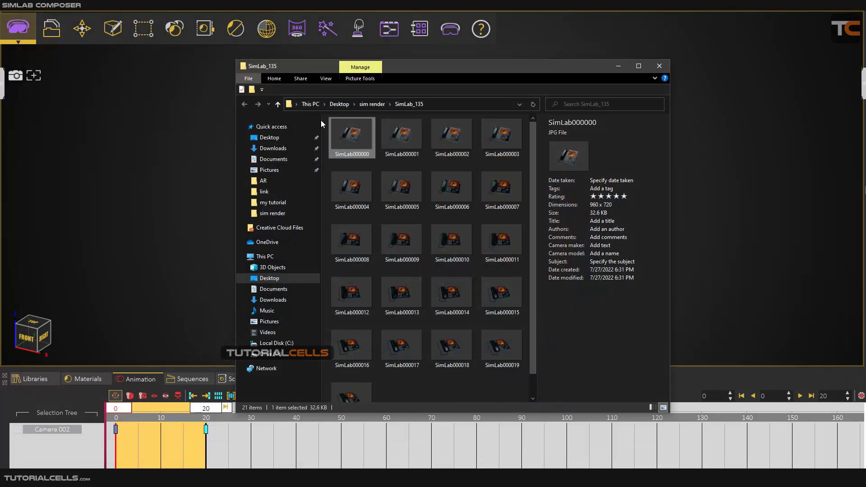
Step: Reopen SimLab000000 and go through the rendered image sequence to examine the camera movement around the phone
double_click(352, 135)
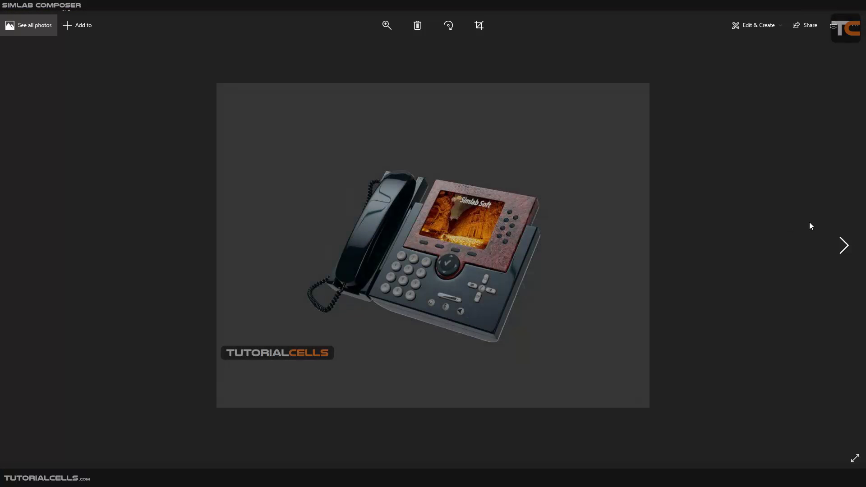
left_click(842, 246)
left_click(842, 246)
left_click(842, 246)
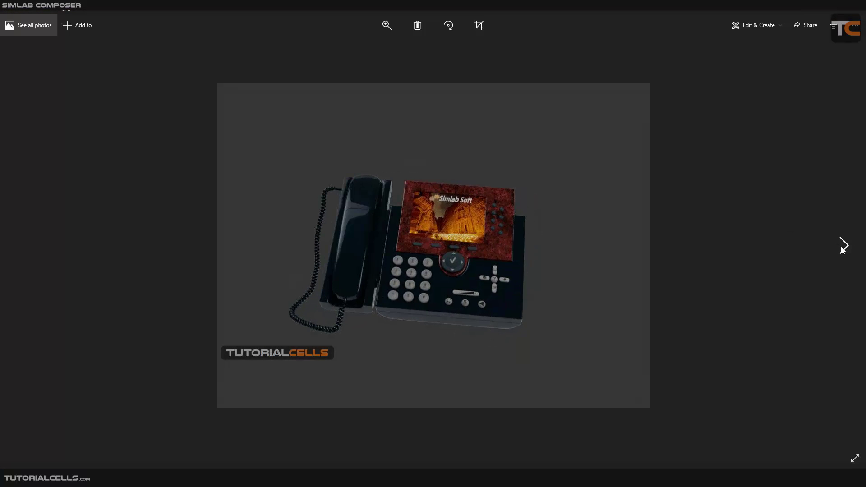
left_click(843, 245)
left_click(842, 247)
left_click(842, 247)
left_click(842, 247)
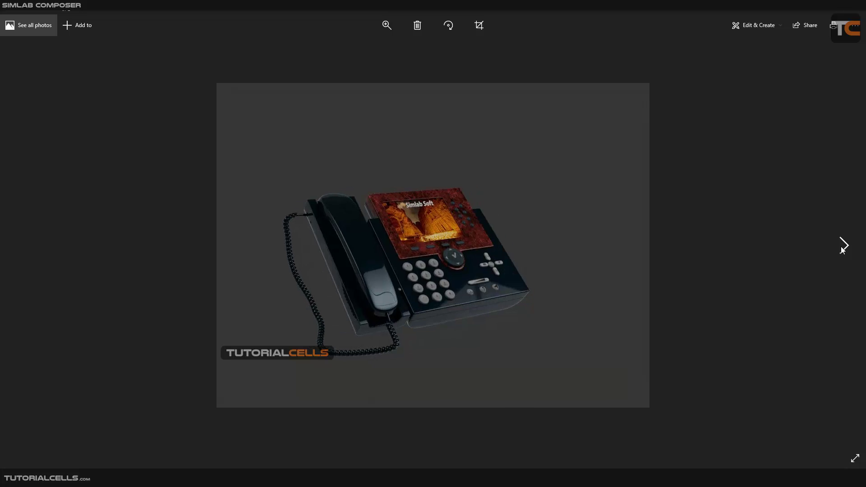
left_click(842, 247)
left_click(842, 251)
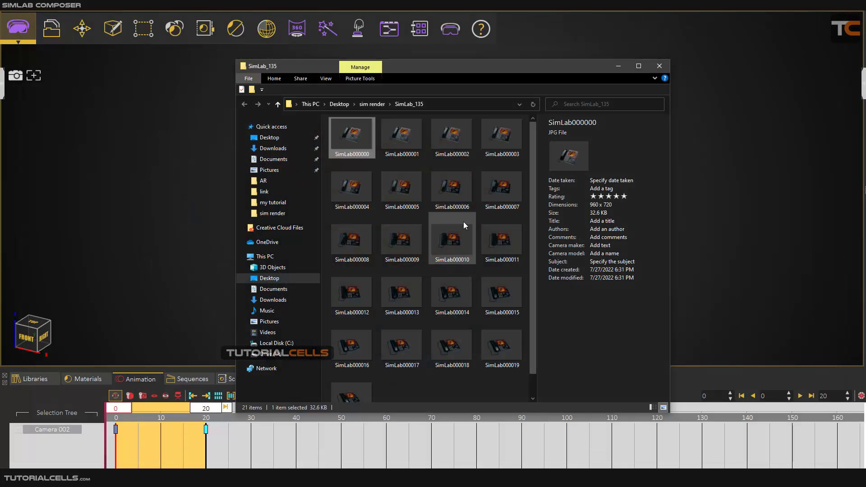
Step: Create an MP4 video from the SimLab_135 frames at Maximum quality and 30 frames per second
left_click(615, 67)
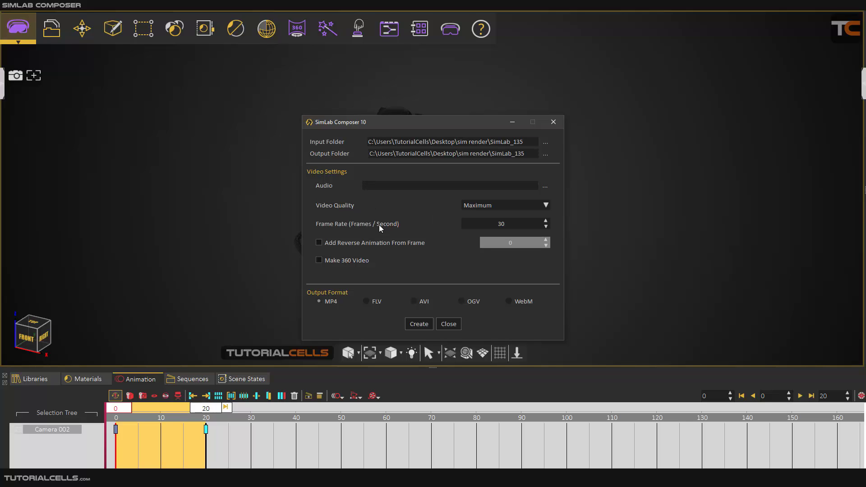
double_click(483, 224)
left_click(414, 327)
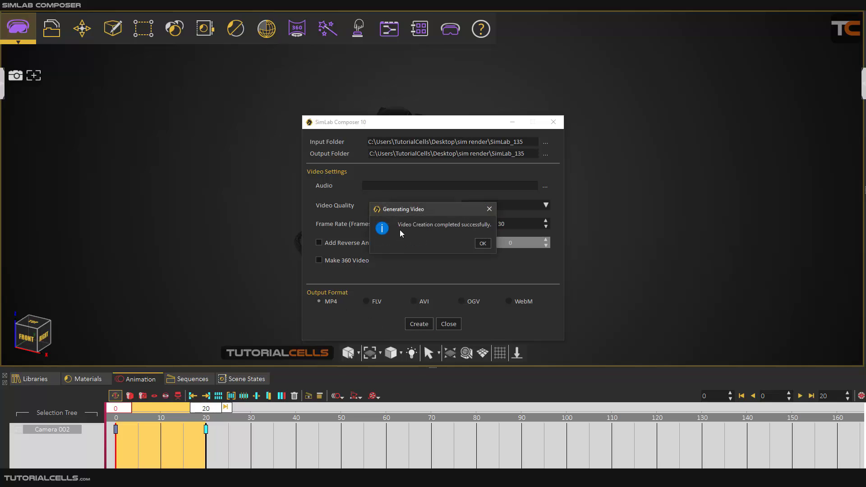
left_click(483, 244)
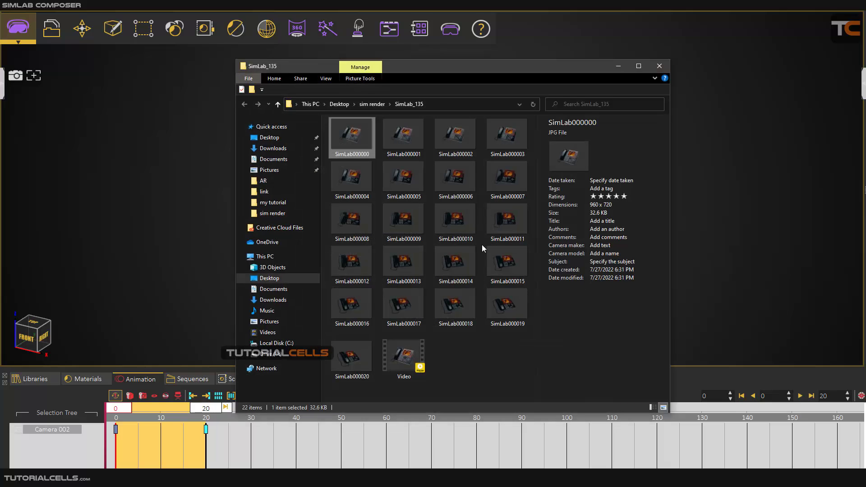
Step: Play the generated Video file from the SimLab_135 folder to check the camera animation
left_click(404, 355)
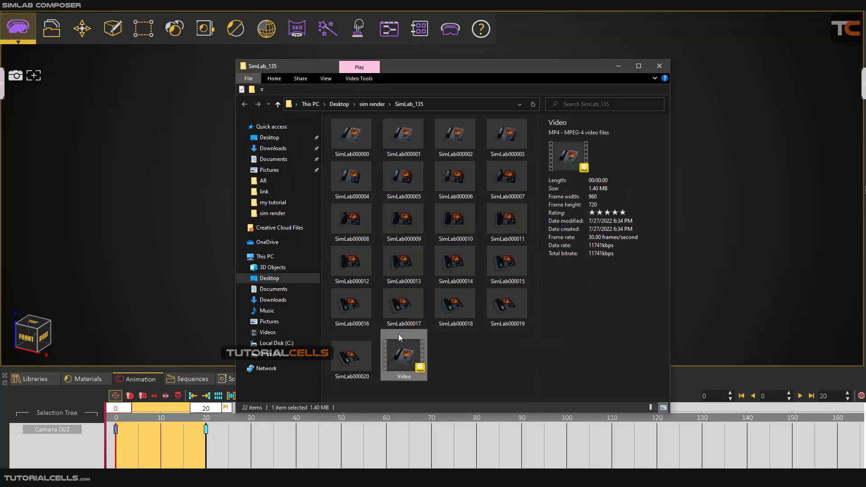
double_click(399, 335)
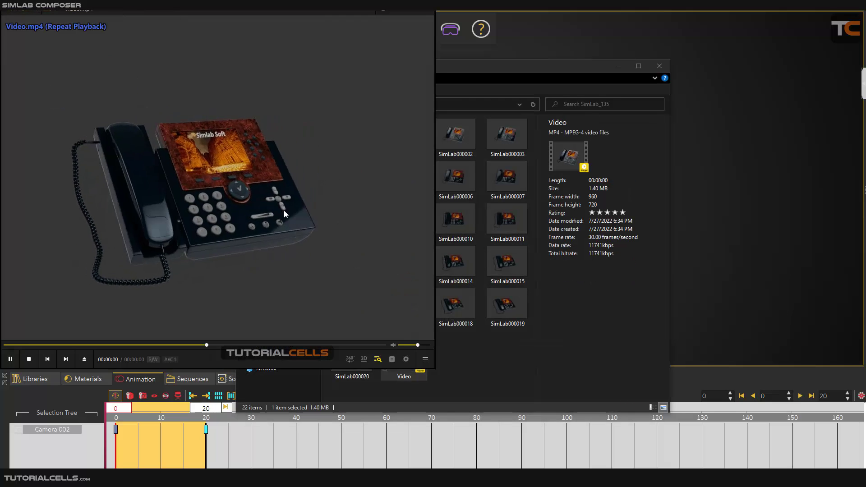
left_click_drag(284, 214, 475, 243)
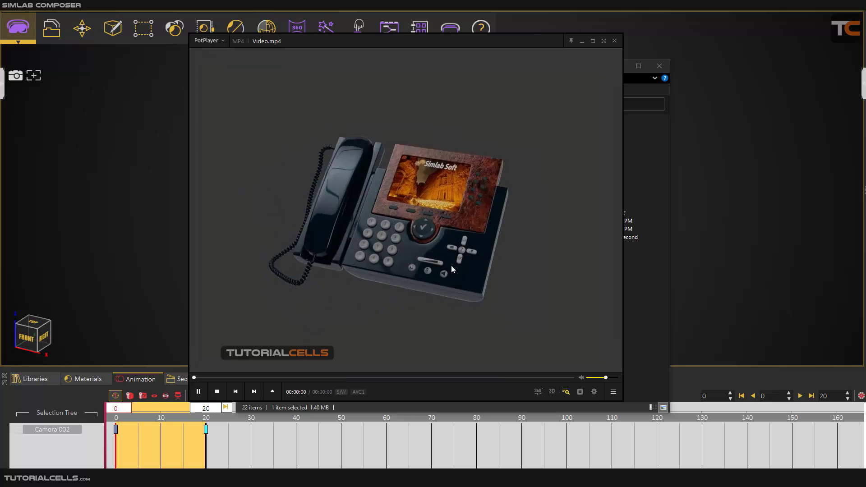
Step: Close the video playback, the SimLab_135 folder, and the video creation and animation rendering dialogs
left_click_drag(530, 91, 482, 105)
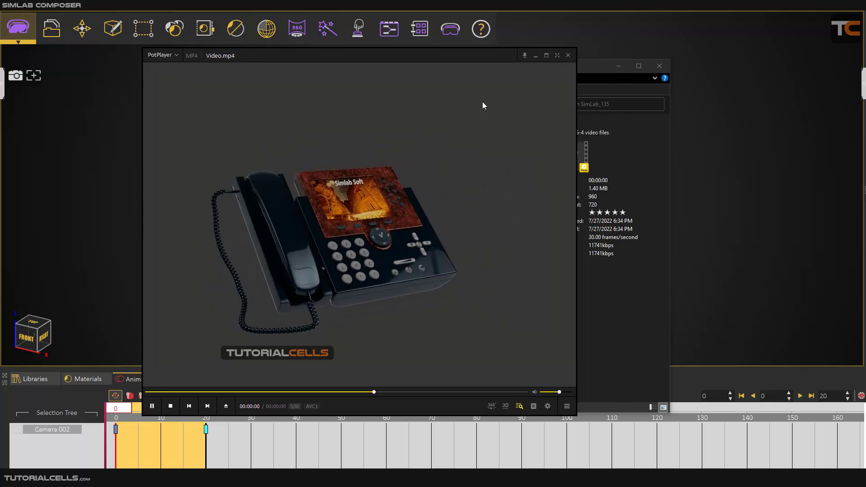
left_click(567, 55)
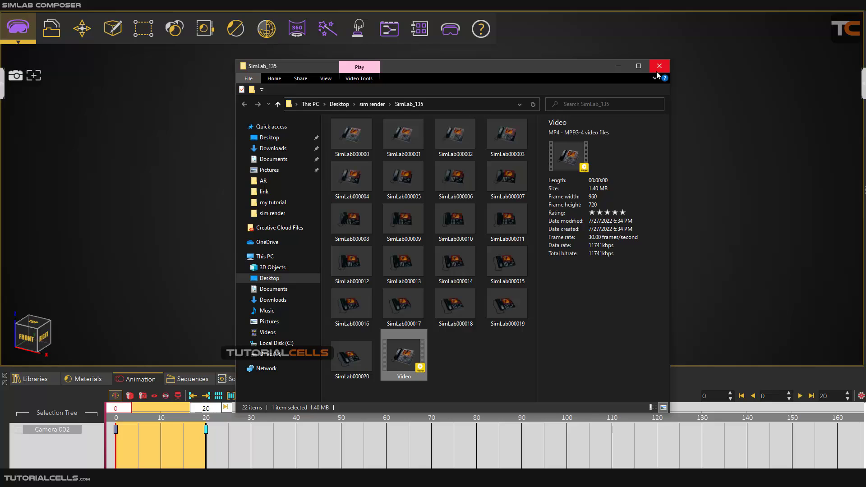
left_click(657, 68)
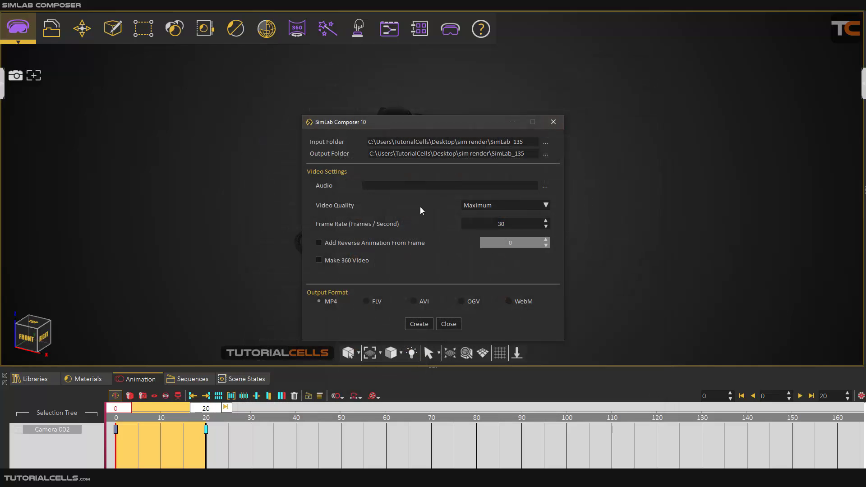
left_click(448, 324)
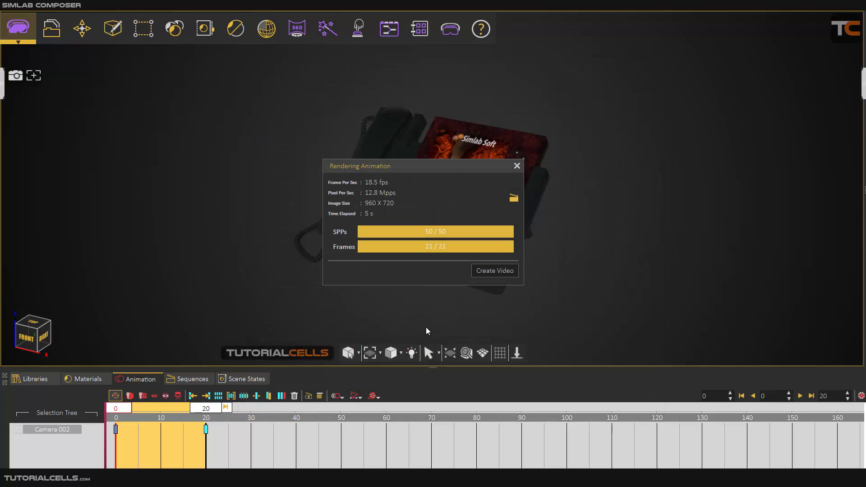
left_click(517, 165)
mouse_move(200, 409)
left_mouse_down()
mouse_move(156, 408)
mouse_move(206, 409)
left_mouse_up()
mouse_move(124, 413)
left_mouse_down()
mouse_move(185, 407)
mouse_move(116, 408)
left_mouse_up()
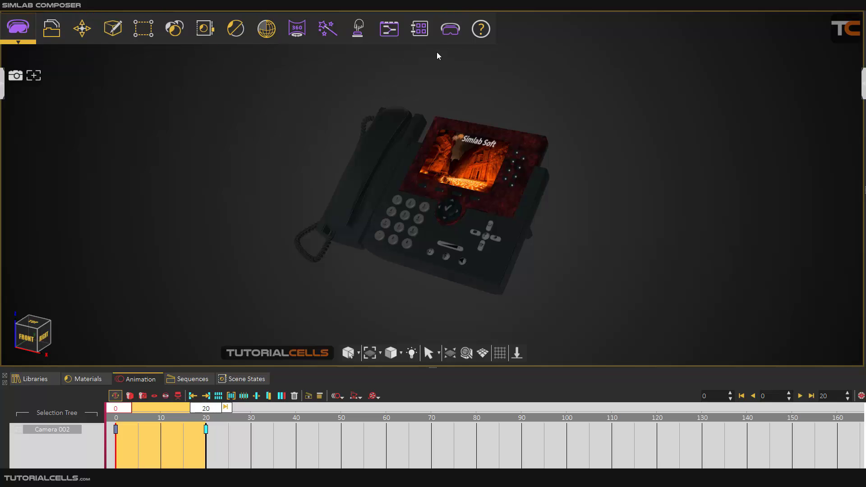
Step: Show the phone scene in SimLab VR Viewer using Desktop mode and view it from another angle
left_click(454, 30)
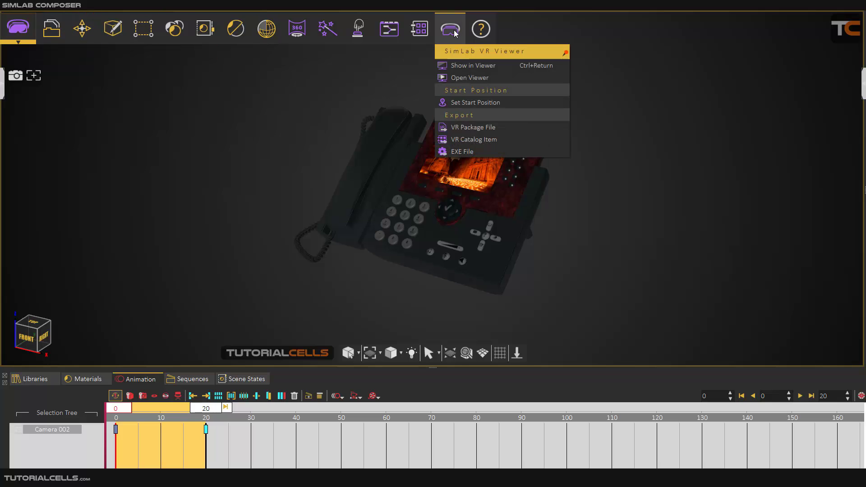
left_click(458, 66)
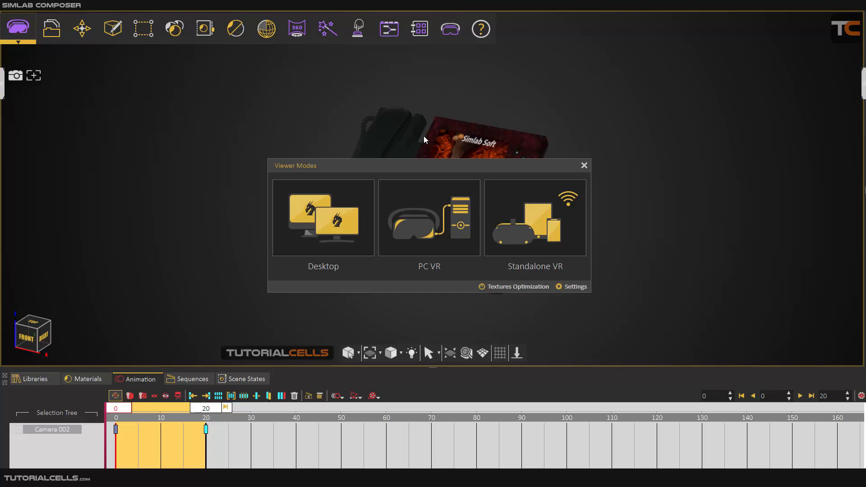
left_click(342, 214)
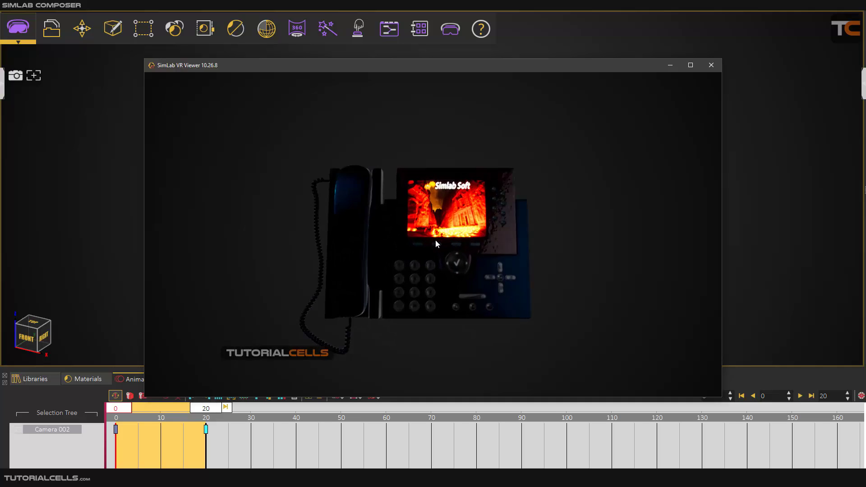
left_click_drag(421, 239, 252, 177)
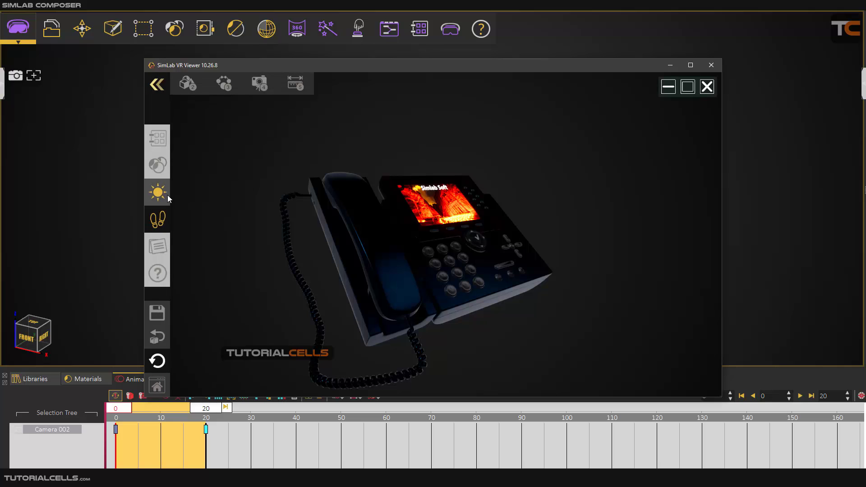
Step: Raise the HDR environment brightness in the VR Viewer to 54%
left_click(168, 196)
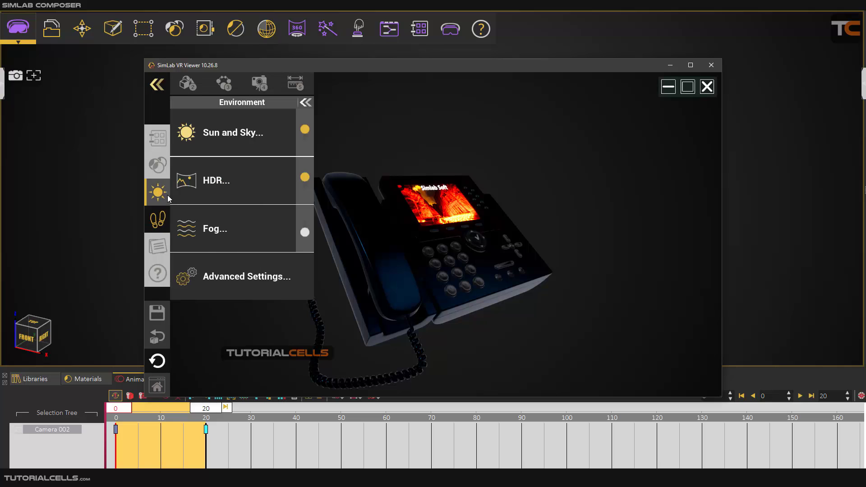
left_click(215, 190)
left_click_drag(223, 220, 259, 220)
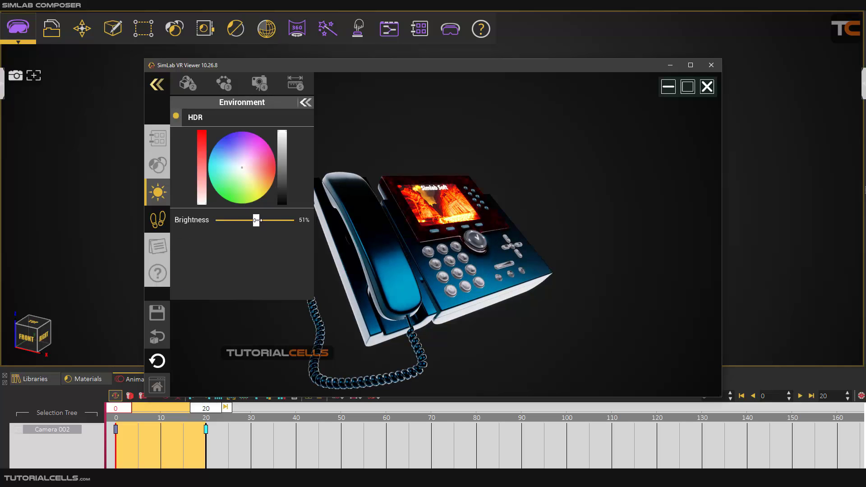
Step: Inspect the brightened phone from several angles in the VR Viewer, and close the viewer
left_click_drag(318, 232, 582, 244)
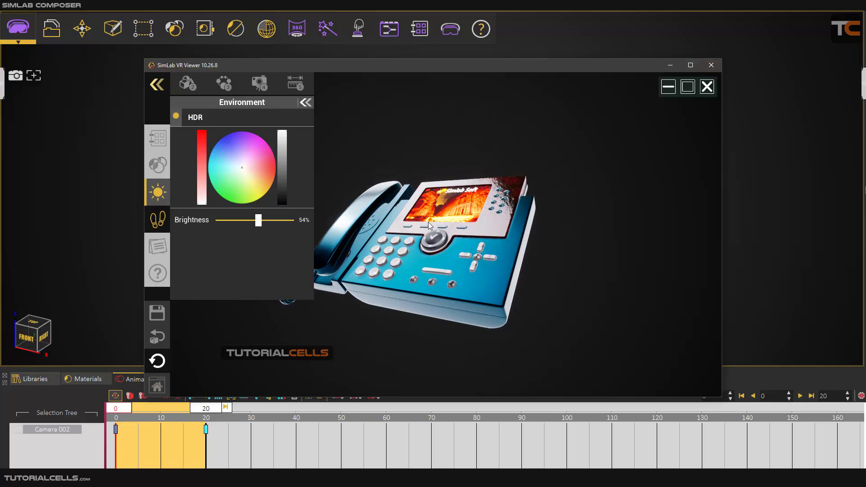
left_click_drag(428, 223, 448, 147)
left_click(449, 147)
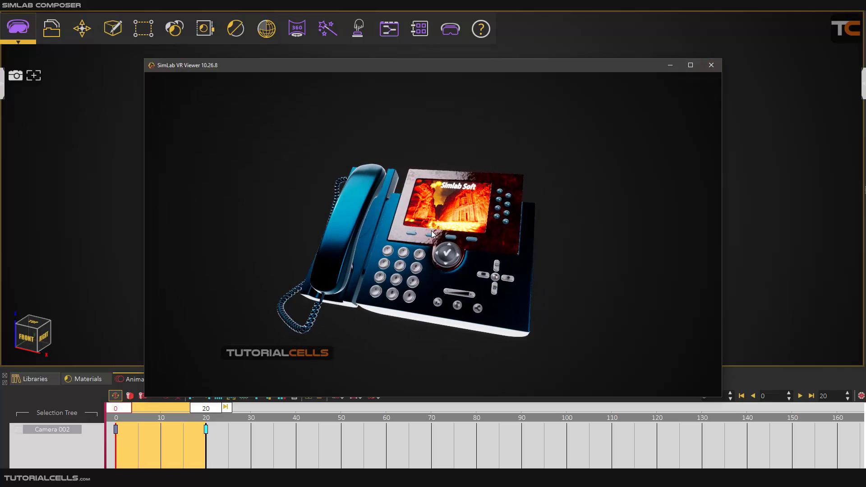
left_click_drag(435, 234, 538, 228)
left_click(706, 70)
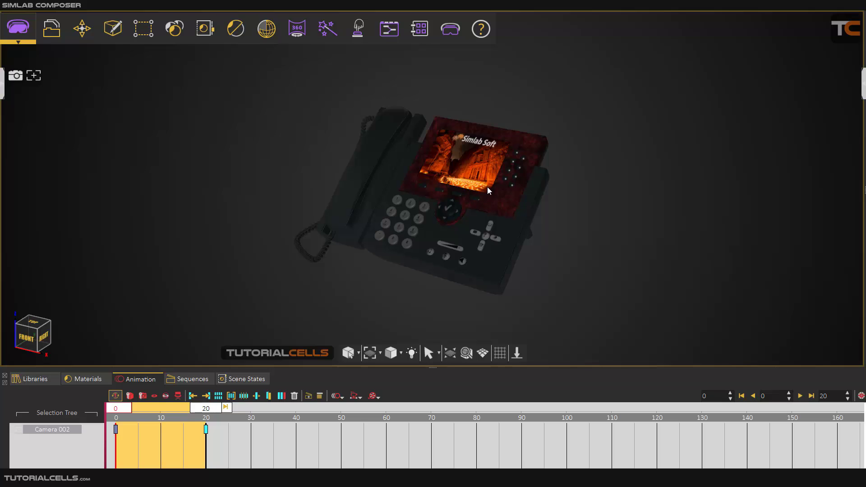
Step: Open the Environment's VR properties from the scene tree and set Shadow Quality to High
scroll(487, 187, "up", 1)
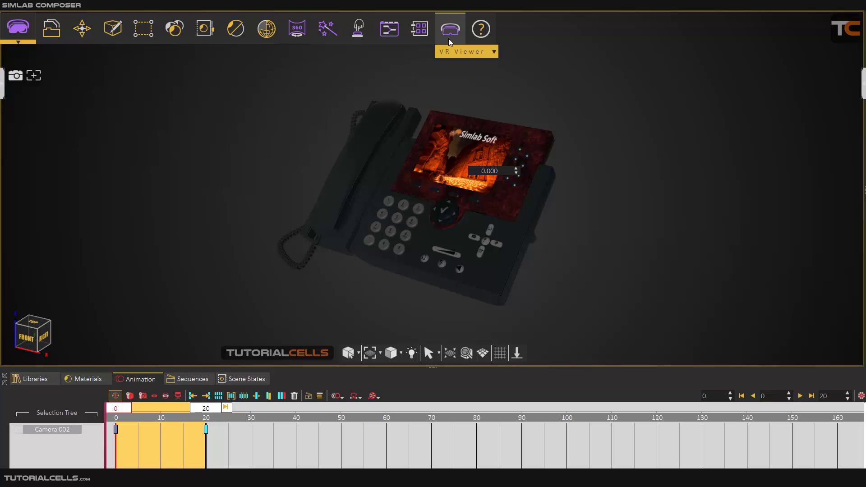
left_click(2, 90)
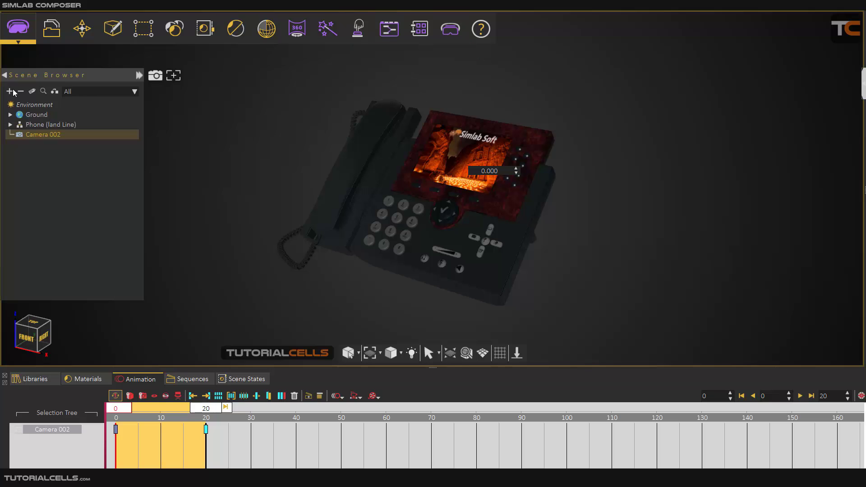
left_click(36, 108)
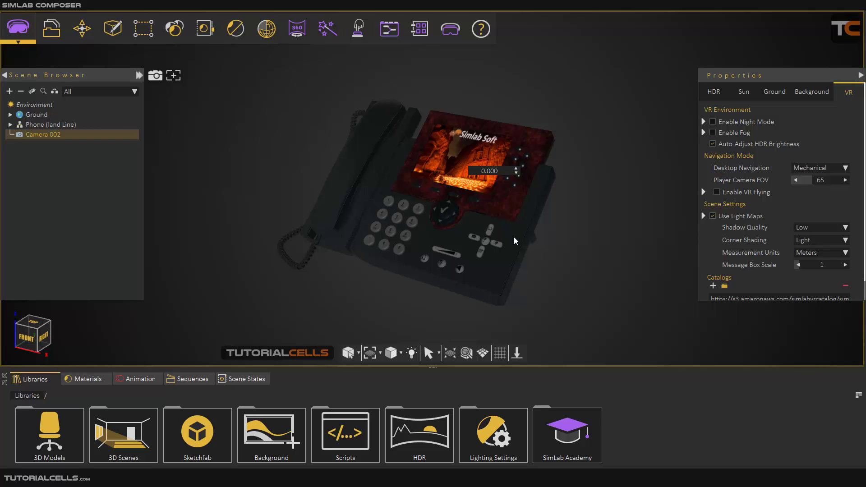
left_click(449, 30)
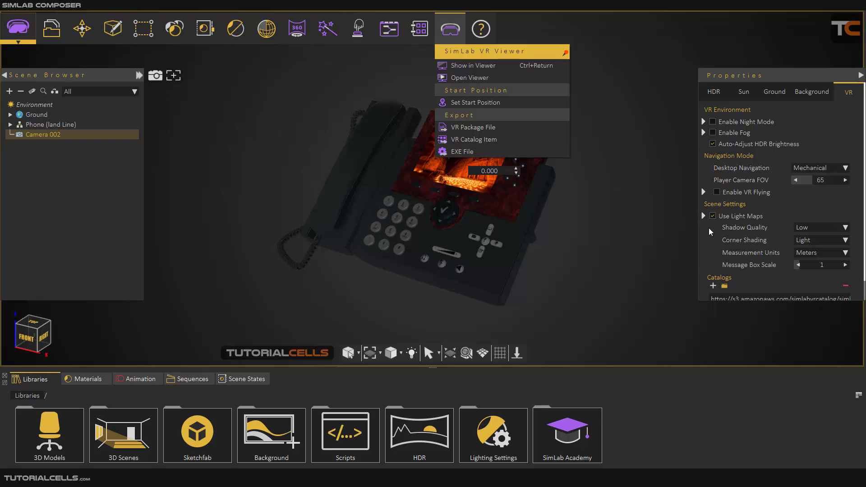
left_click(785, 203)
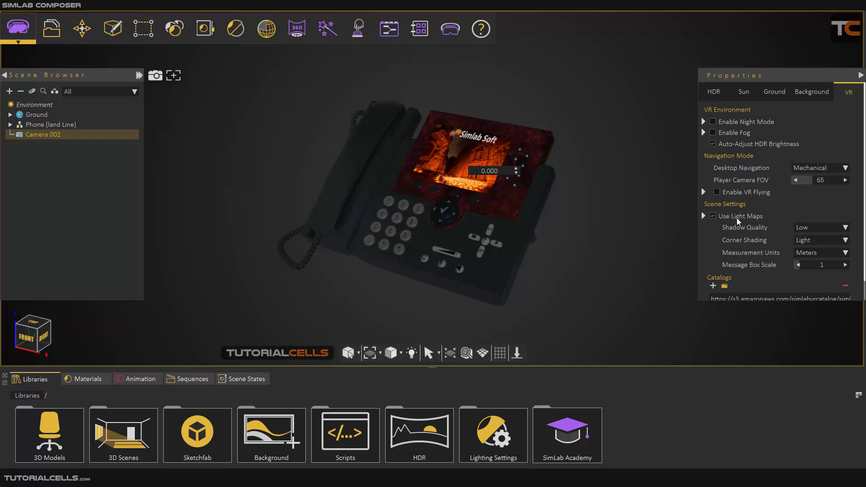
left_click(811, 228)
left_click(811, 241)
scroll(736, 241, "down", 1)
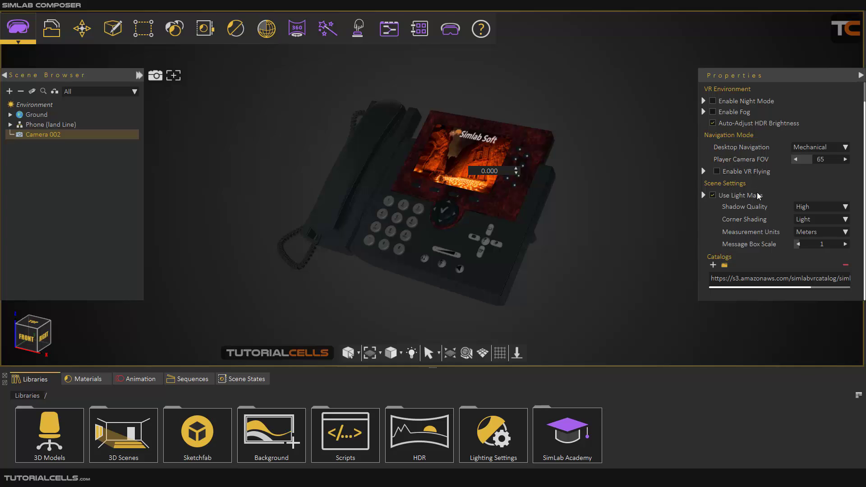
scroll(757, 212, "up", 1)
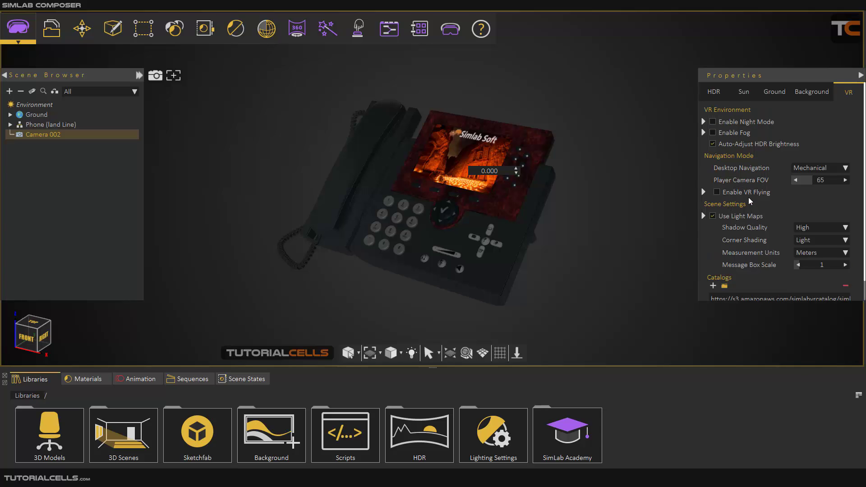
Step: Review the Environment's HDR rotation and brightness settings and return to its VR settings
left_click(713, 94)
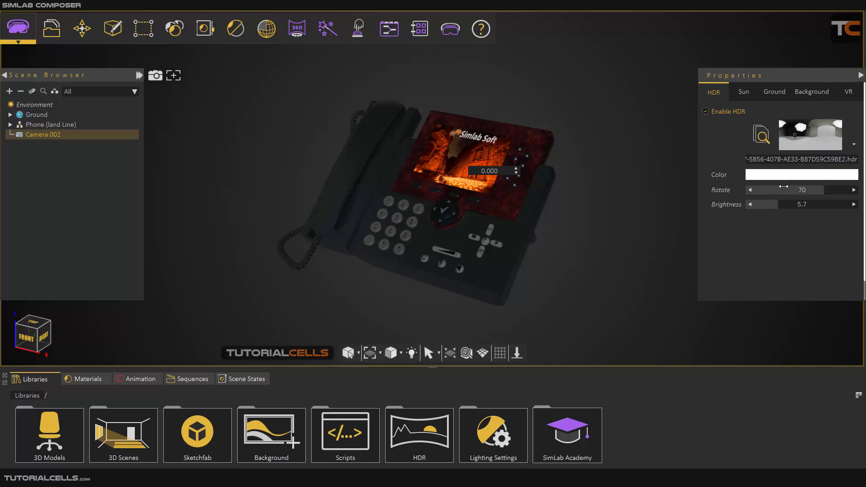
left_click_drag(784, 205, 814, 204)
left_click(843, 93)
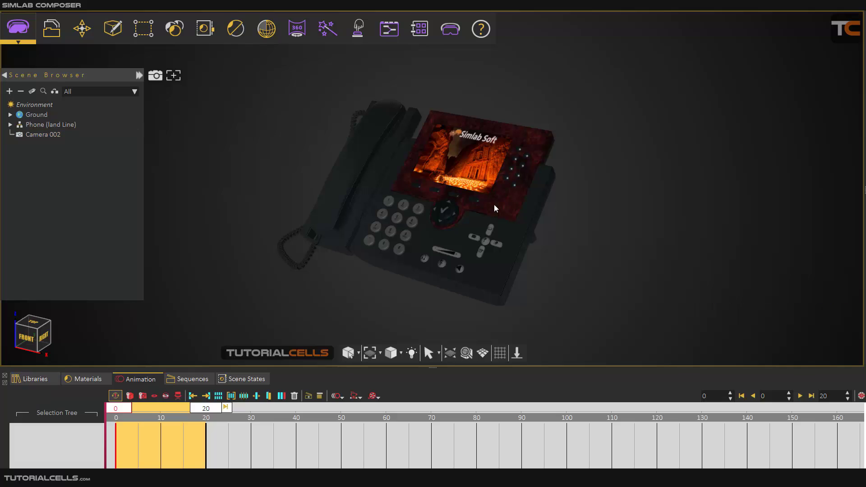
Step: Render animation frames 0 to 20 in VR Viewer at 960X720 with 50 SPP, denoise and super sampling enabled
left_click(30, 381)
left_click(236, 29)
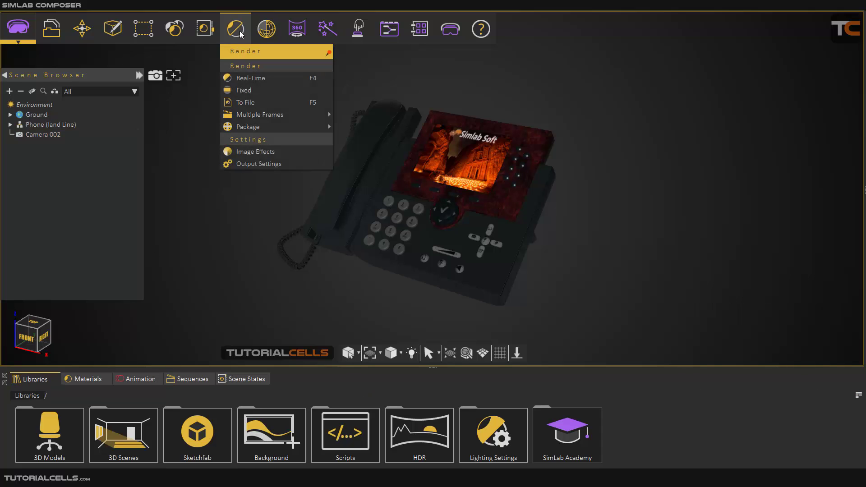
mouse_move(256, 115)
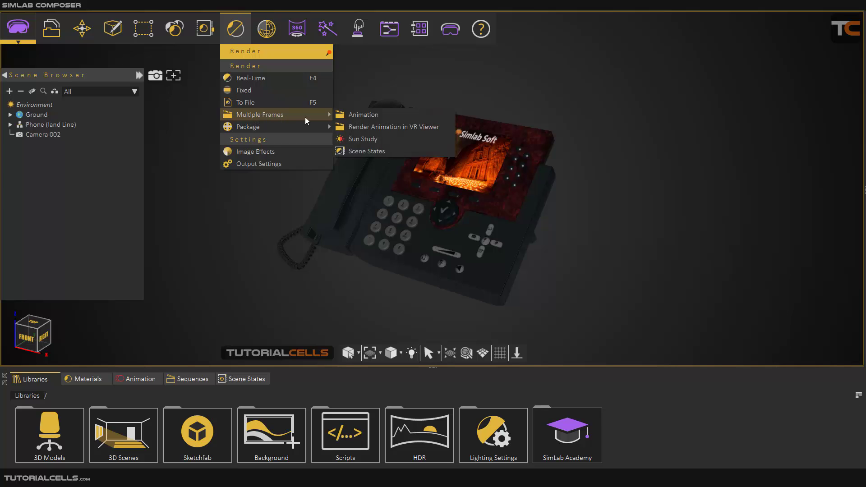
left_click(351, 127)
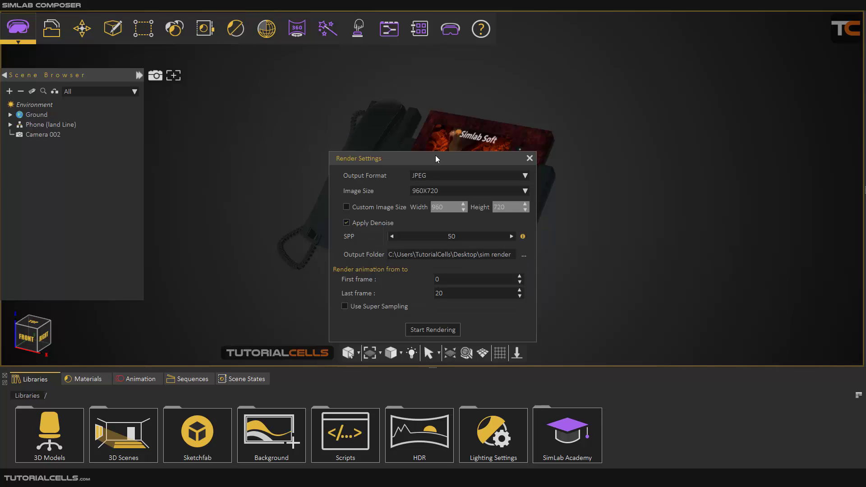
left_click_drag(435, 155, 602, 118)
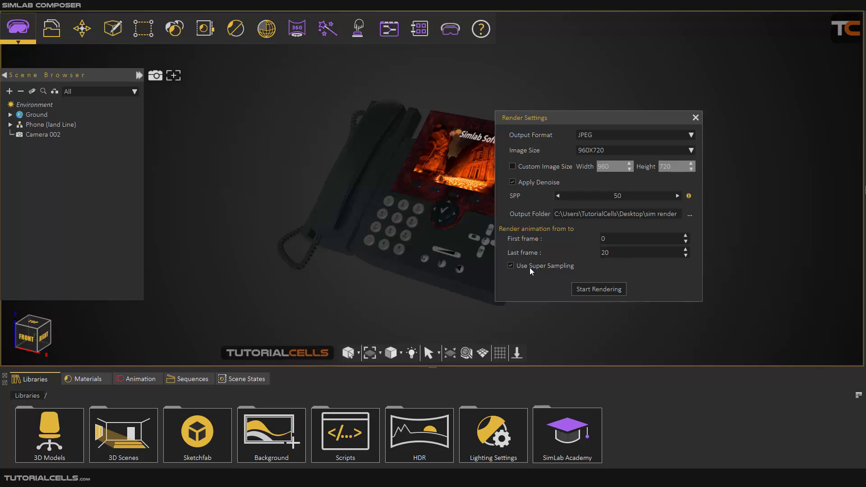
left_click(587, 289)
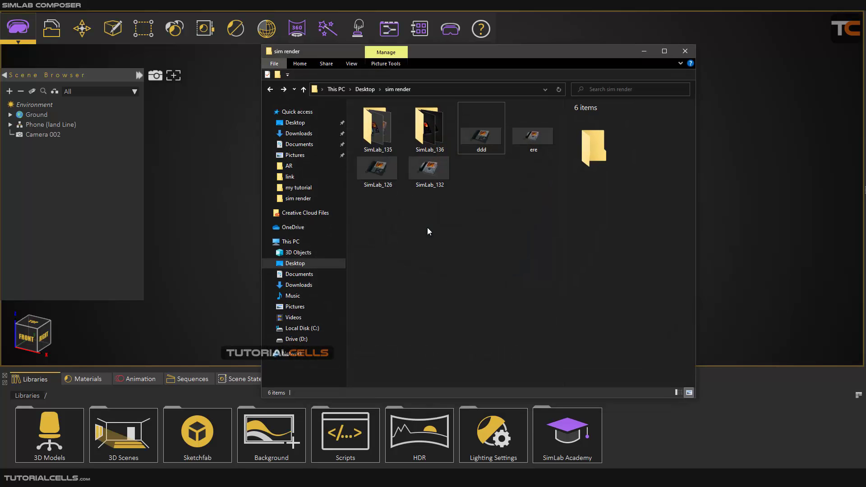
Step: Open SimLab000000 from the SimLab_136 folder and go through the VR Viewer frames to examine the camera movement
double_click(430, 130)
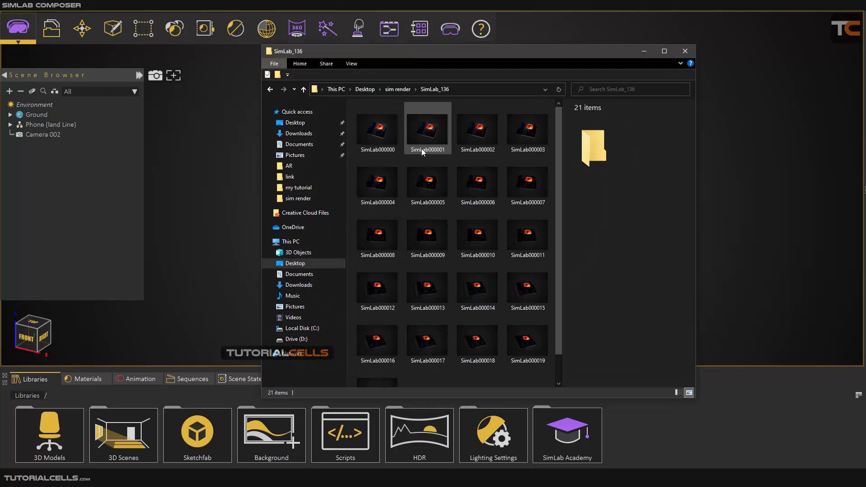
double_click(380, 138)
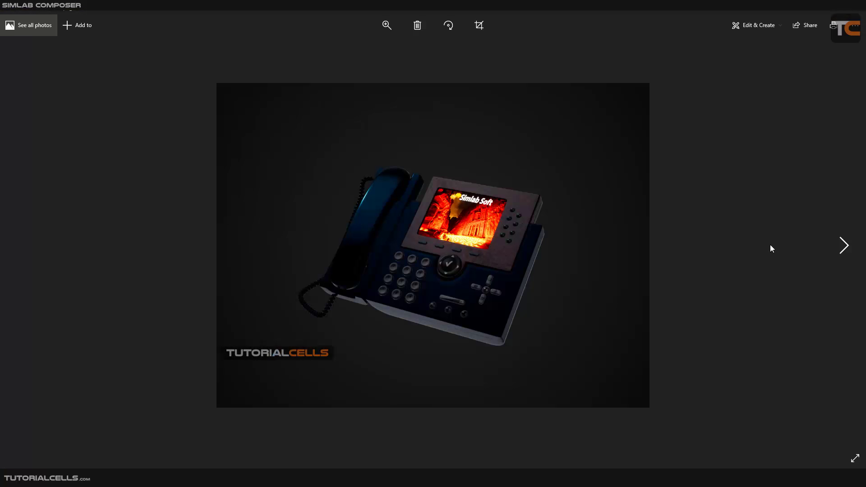
left_click(845, 245)
left_click(844, 245)
left_click(846, 245)
left_click(845, 245)
left_click(845, 244)
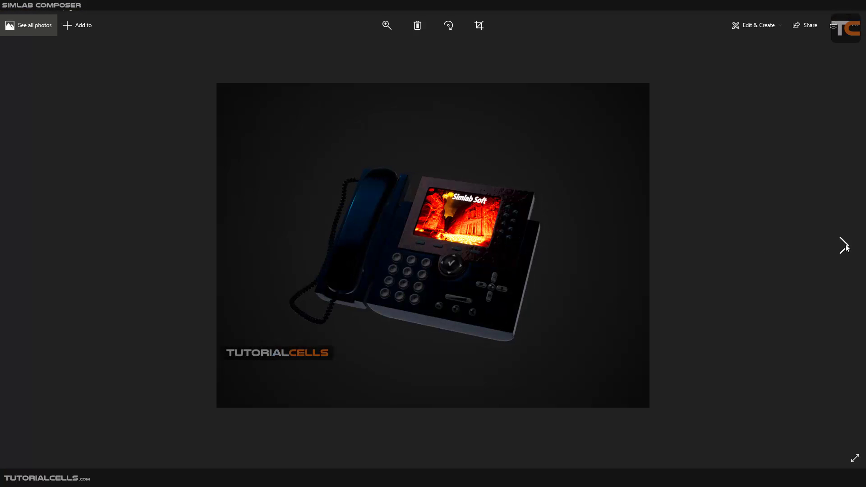
left_click(846, 245)
left_click(846, 245)
left_click(846, 245)
left_click(845, 244)
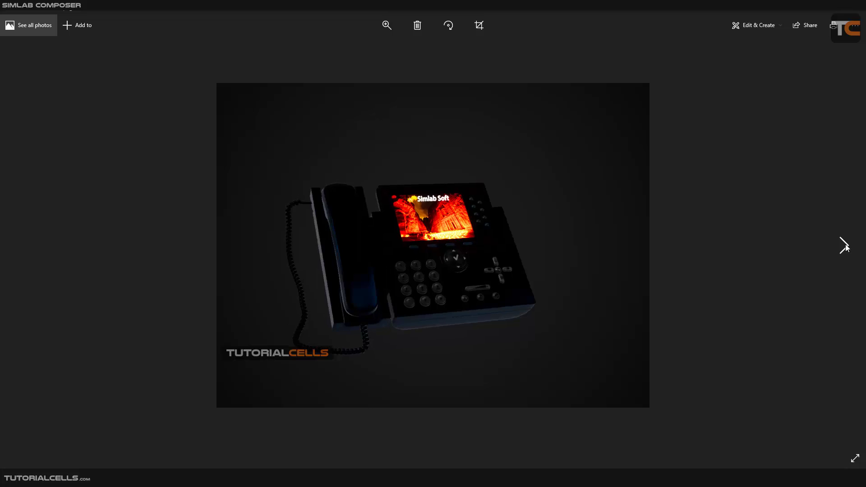
left_click(845, 248)
left_click(845, 248)
left_click(846, 248)
left_click(845, 248)
left_click(845, 248)
Step: Enlarge the current rendered frame to check its quality, and close the image and the SimLab_136 folder
scroll(602, 145, "up", 2)
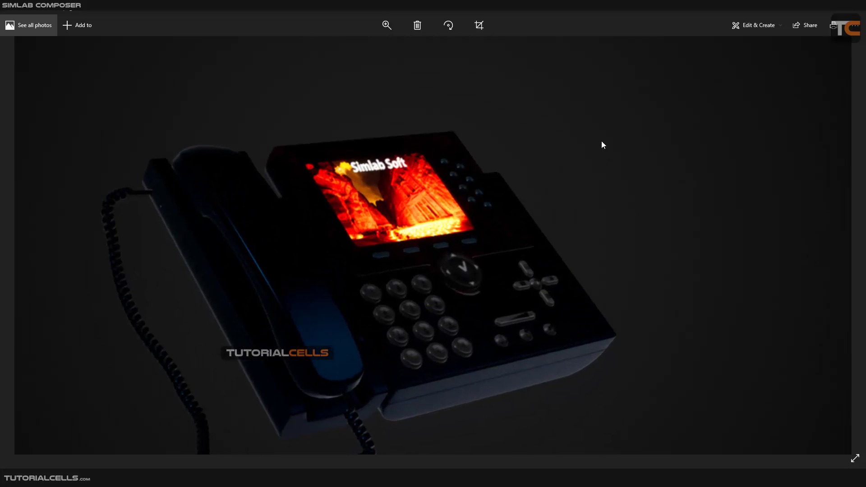
left_click(856, 12)
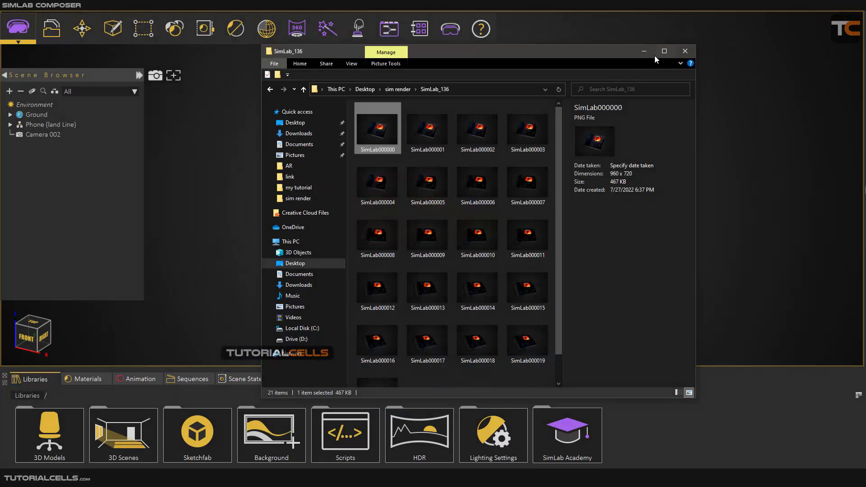
left_click(683, 52)
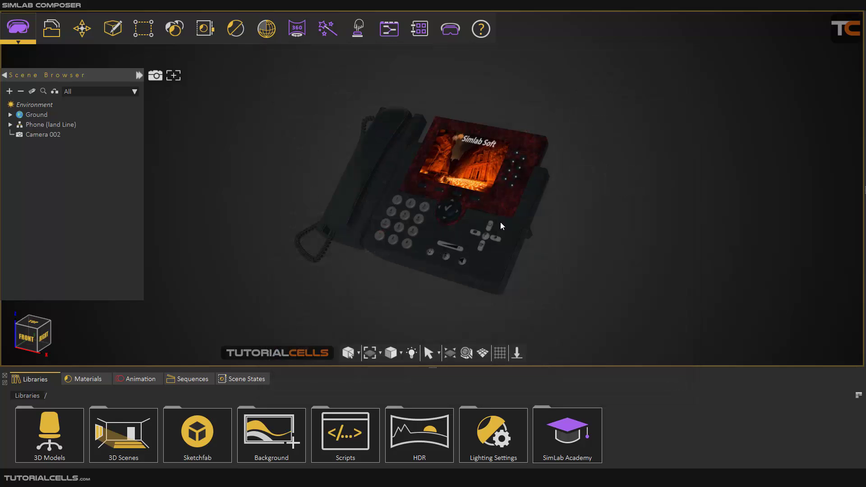
Step: Examine the Multiple Frames animation rendering options and the rendering mode choices in the Advanced Rendering Settings
left_click(236, 29)
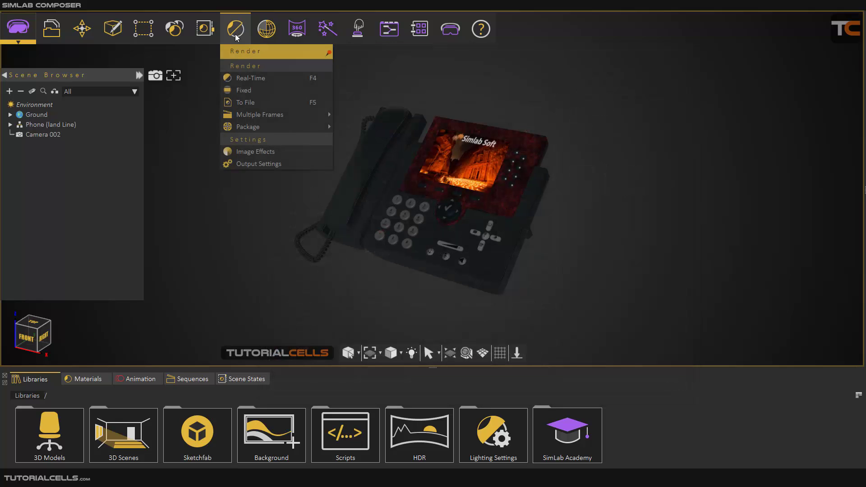
mouse_move(253, 115)
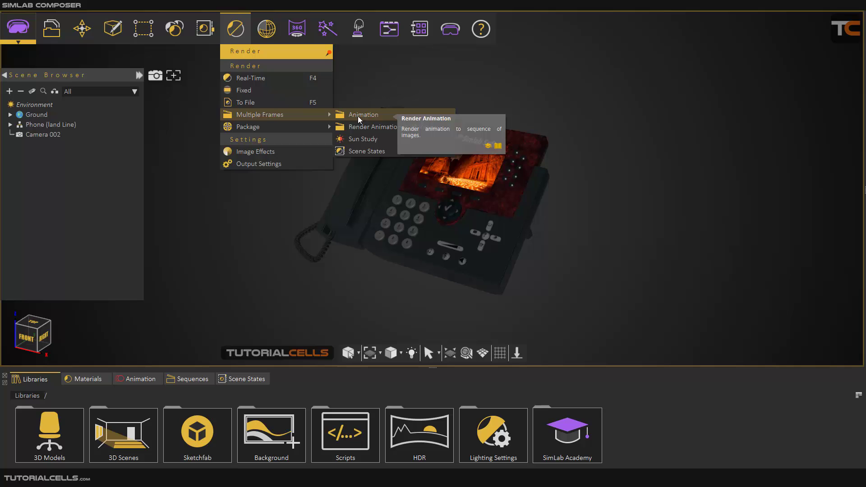
mouse_move(227, 34)
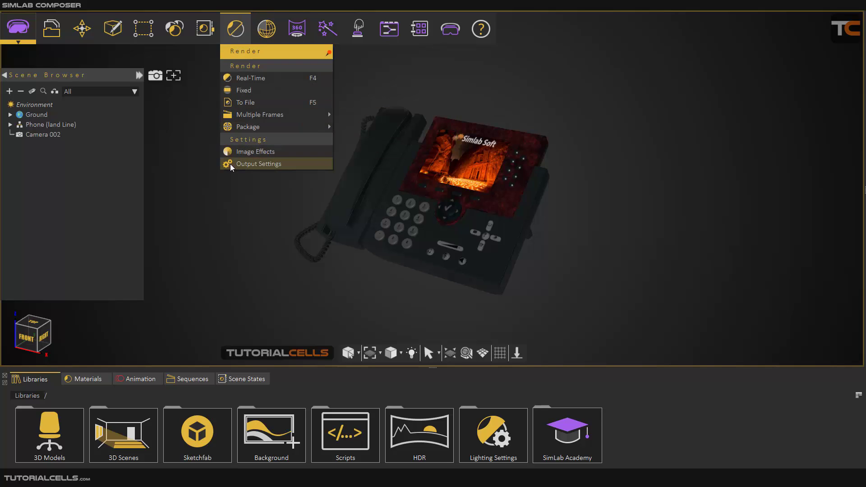
left_click(255, 163)
left_click(410, 83)
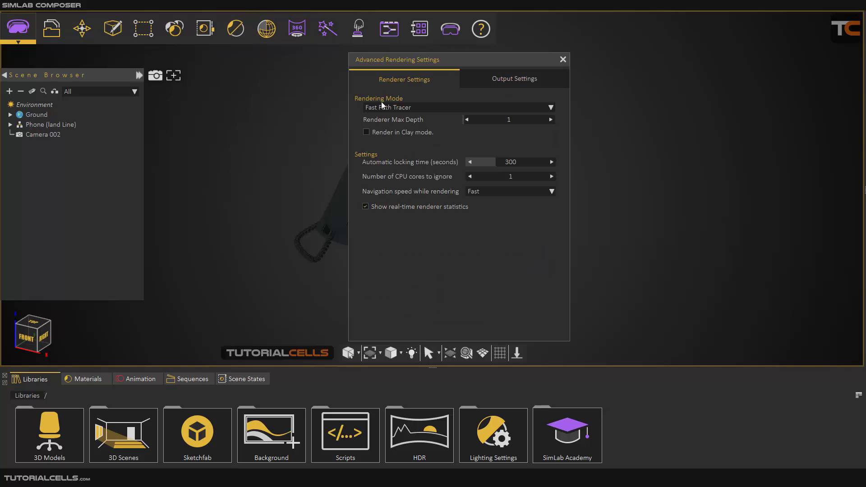
left_click(486, 105)
left_click(526, 149)
left_click(563, 60)
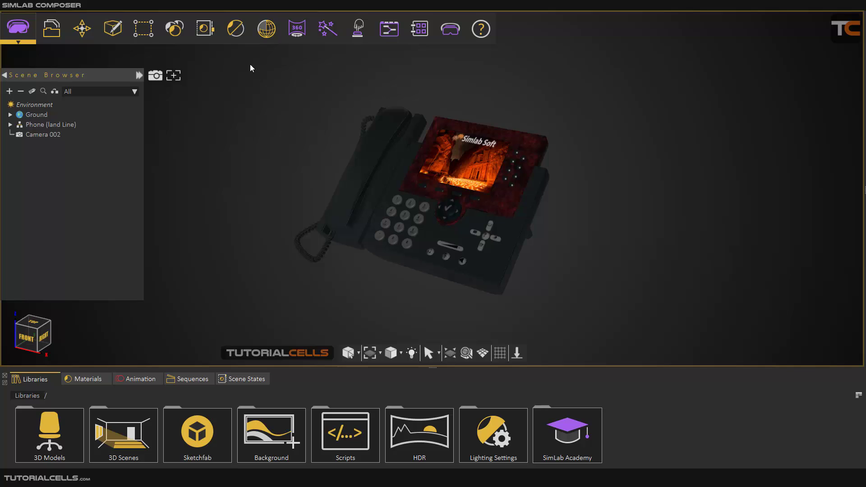
left_click(235, 37)
mouse_move(318, 114)
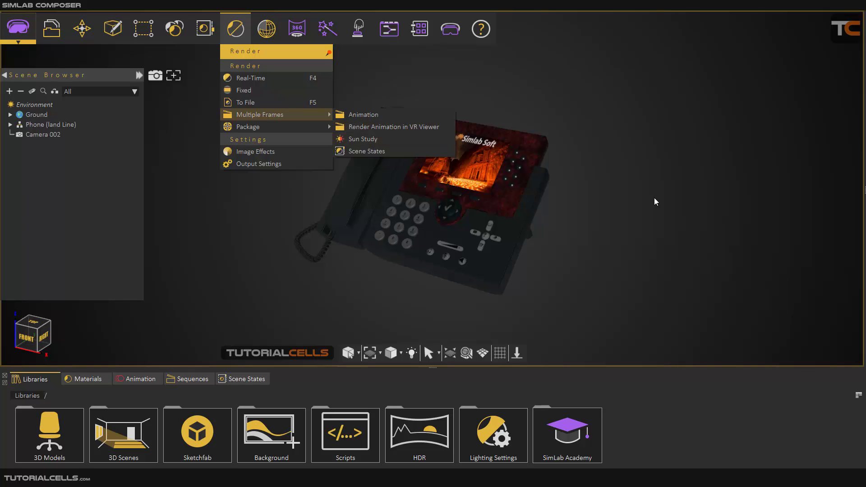
left_click(611, 202)
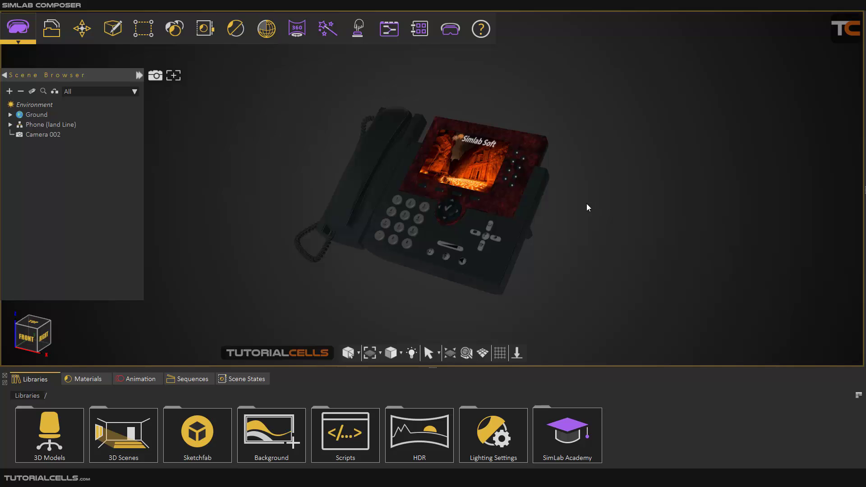
Step: Orbit slightly around the phone model and switch the viewport's display mode
left_click_drag(586, 205, 537, 215)
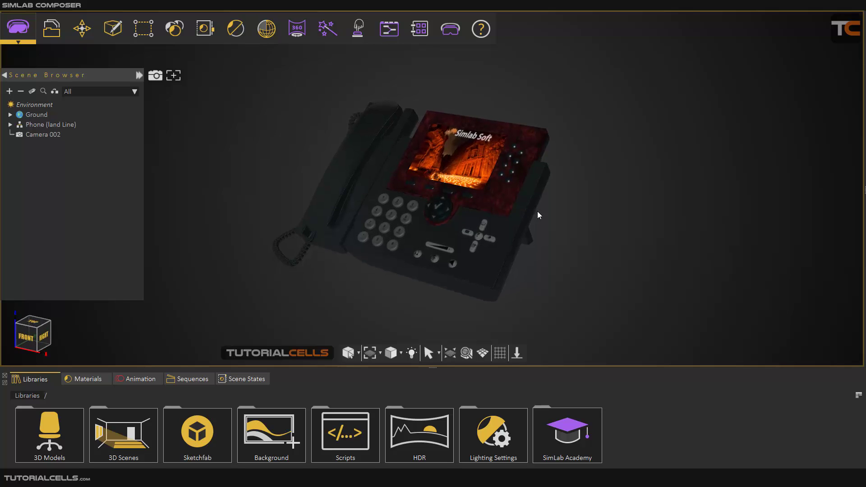
left_click(483, 352)
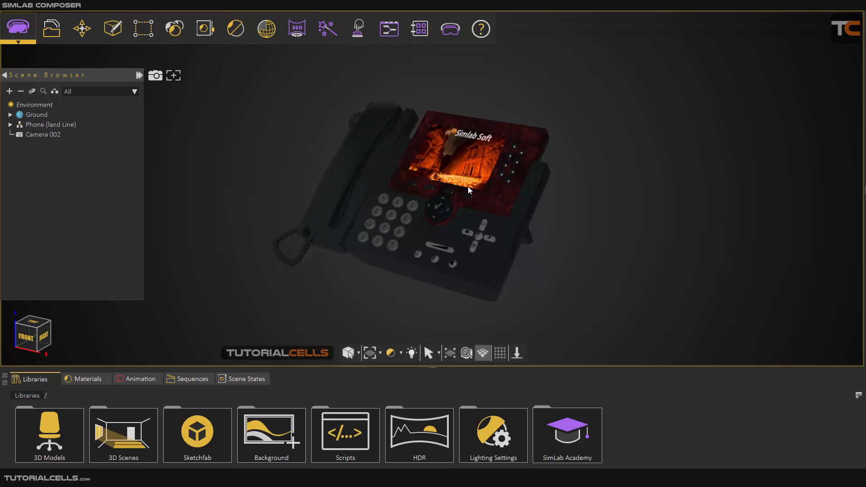